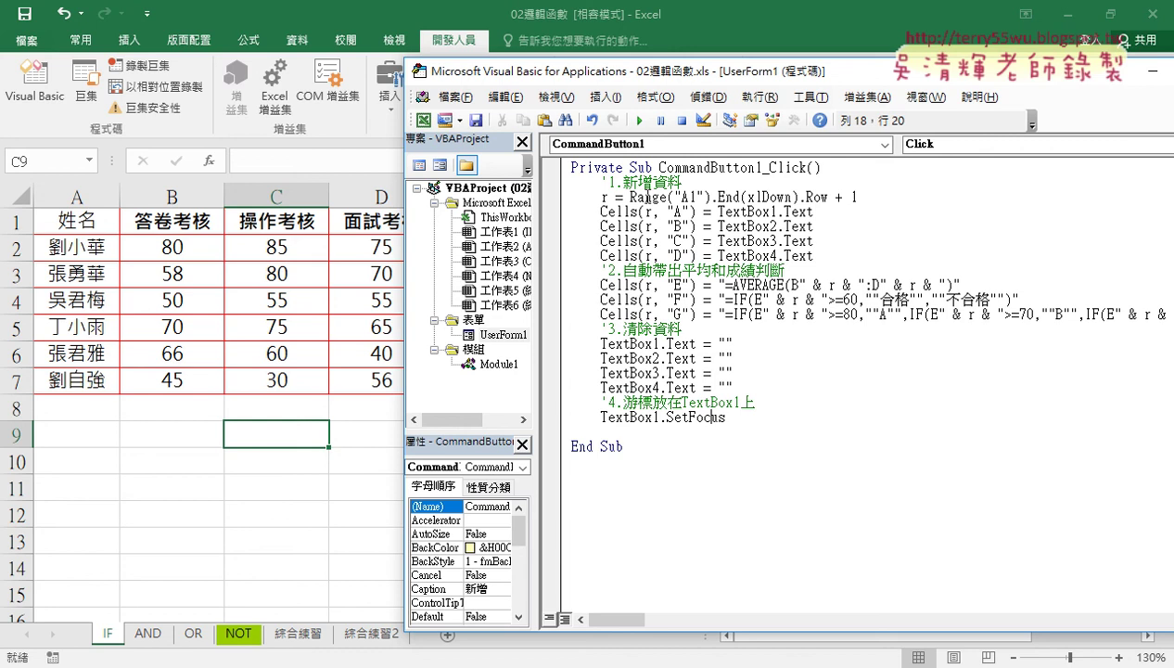
# Step: Review the add-record lines in CommandButton1_Click and launch the UserForm1 grade-entry form
pyautogui.click(646, 181)
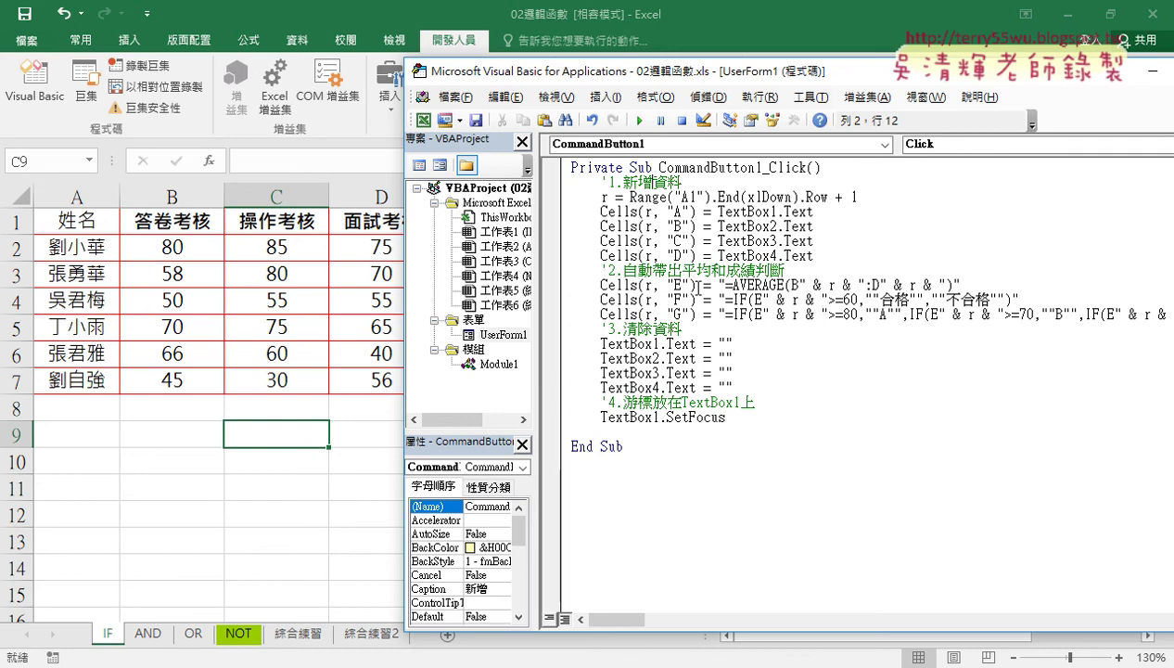
pyautogui.click(601, 180)
pyautogui.moveTo(840, 250); pyautogui.dragTo(509, 202)
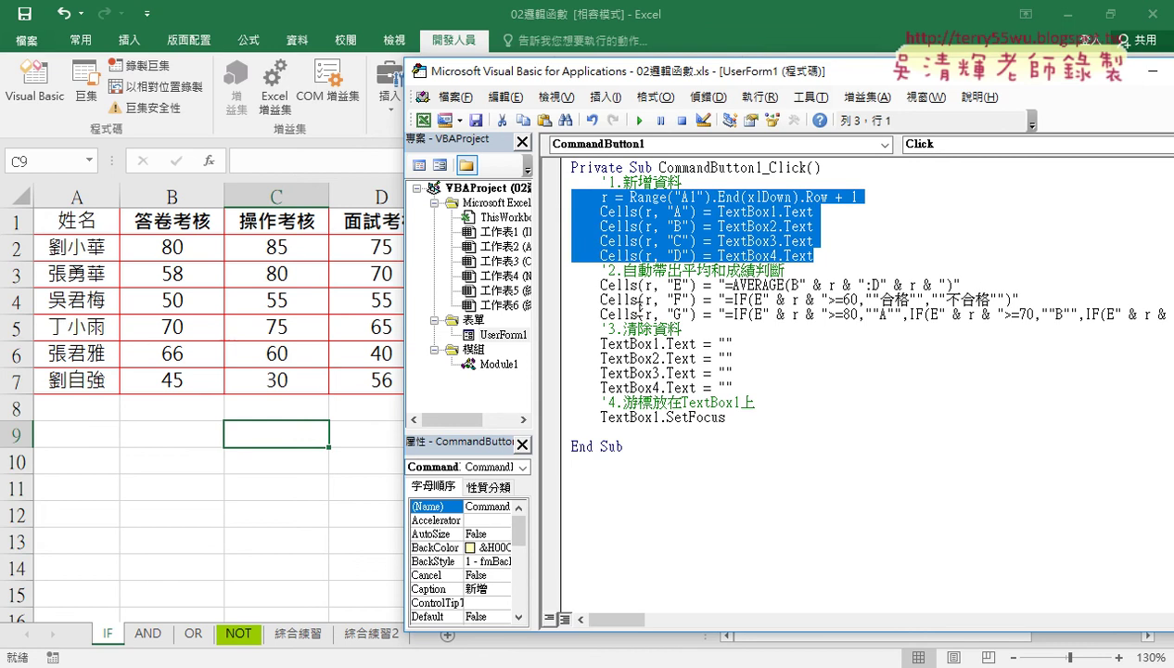
pyautogui.click(639, 121)
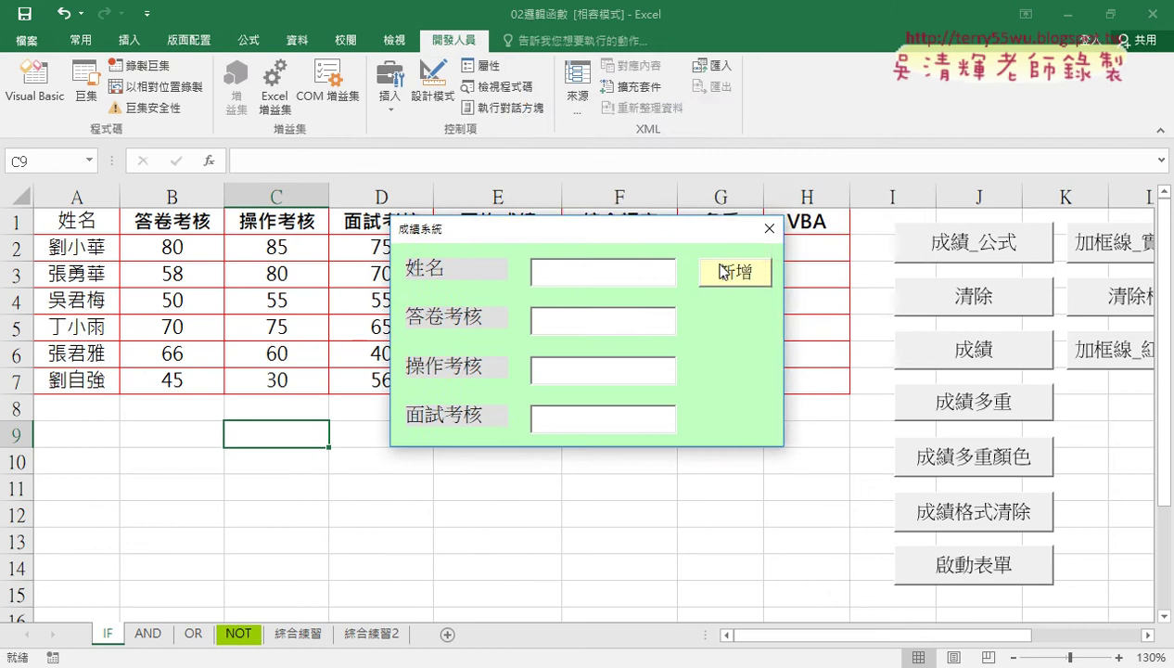
# Step: Enter AAA with scores 84, 87 and 98 and add the record to row 8
pyautogui.moveTo(704, 237); pyautogui.dragTo(839, 130)
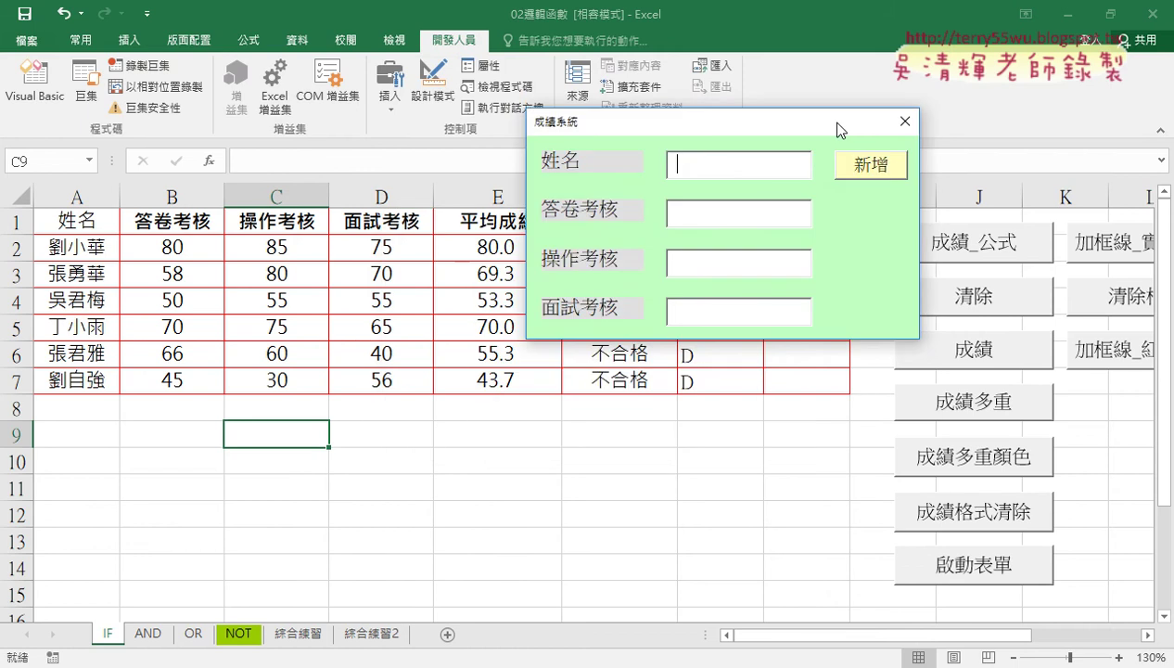
pyautogui.write('AAA')
pyautogui.write('84')
pyautogui.press('Tab')
pyautogui.write('87')
pyautogui.press('Tab')
pyautogui.write('98')
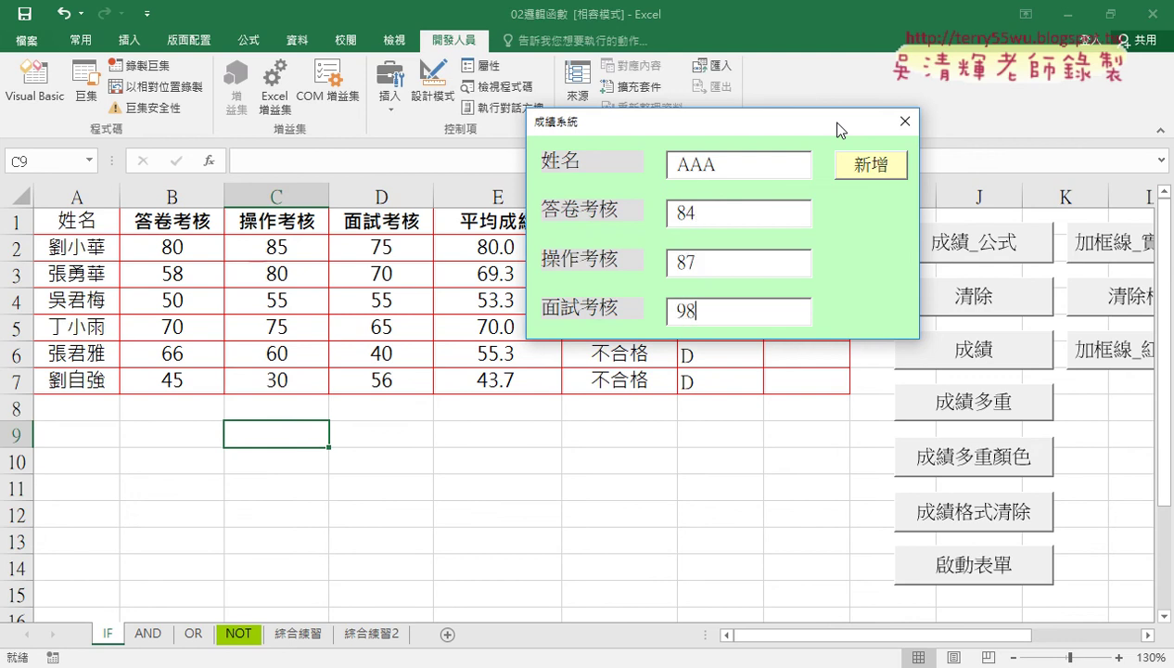
pyautogui.press('Tab')
pyautogui.click(857, 165)
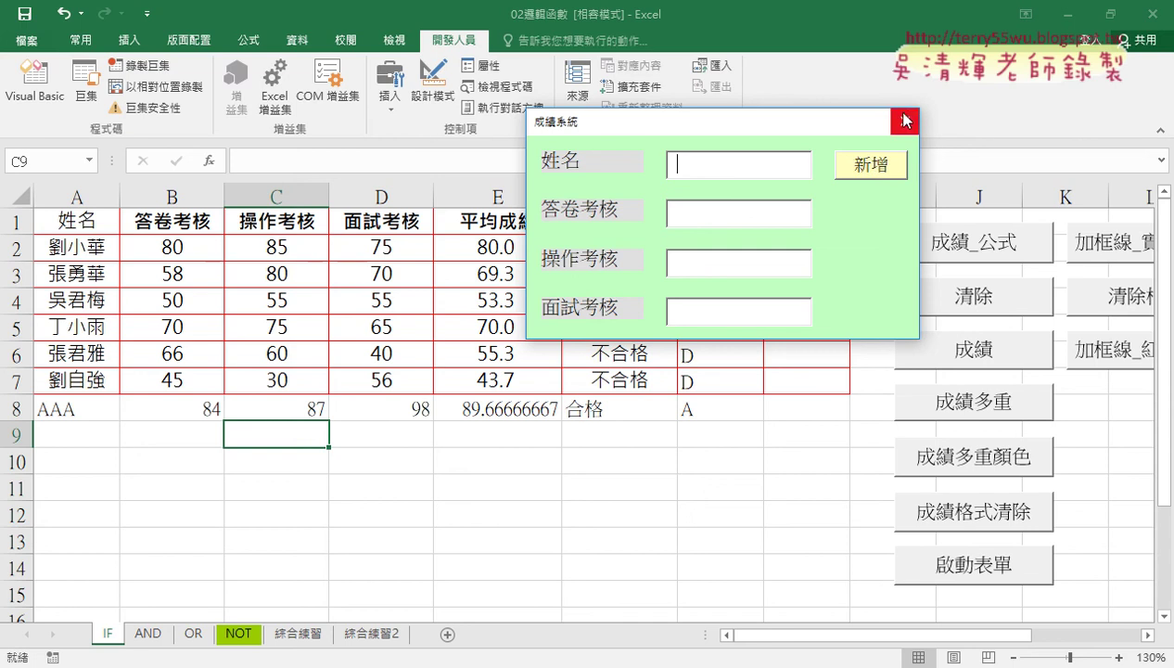
pyautogui.moveTo(748, 122); pyautogui.dragTo(871, 97)
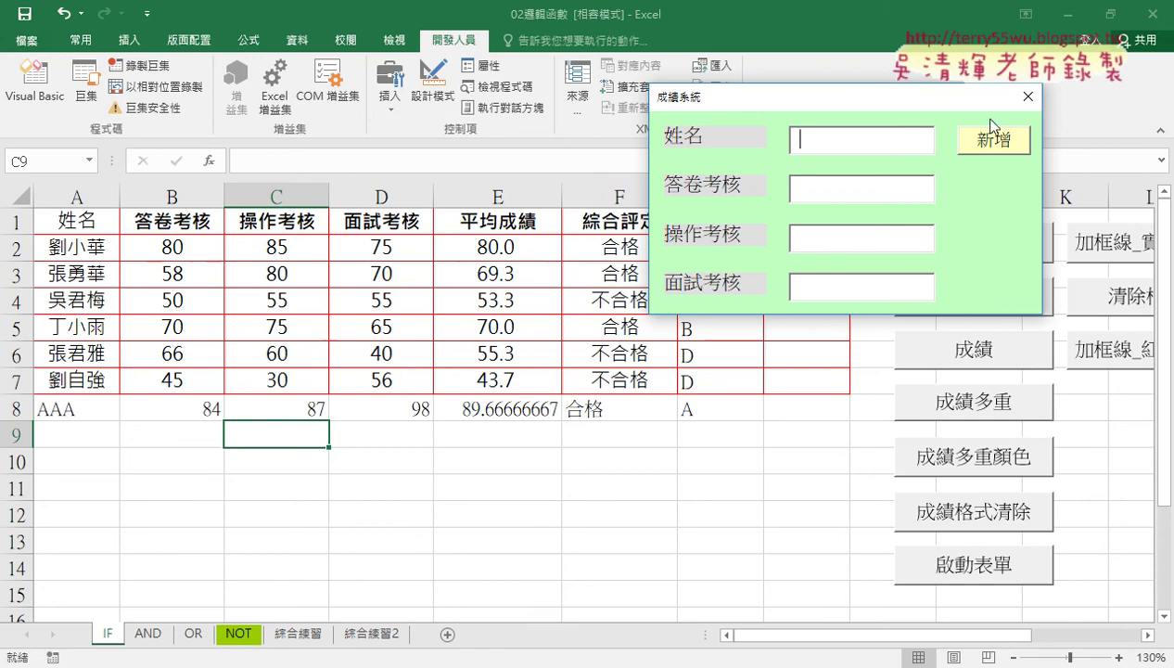
# Step: Close the grade-entry form and select the entire worksheet
pyautogui.click(1026, 96)
pyautogui.click(340, 381)
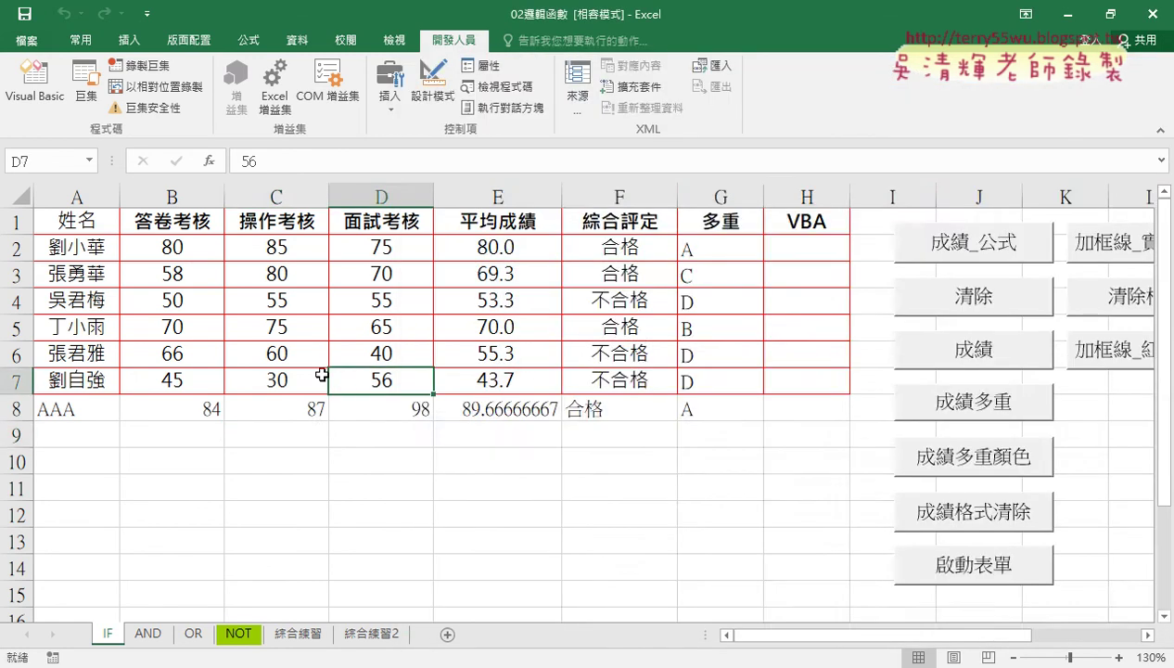
pyautogui.click(13, 196)
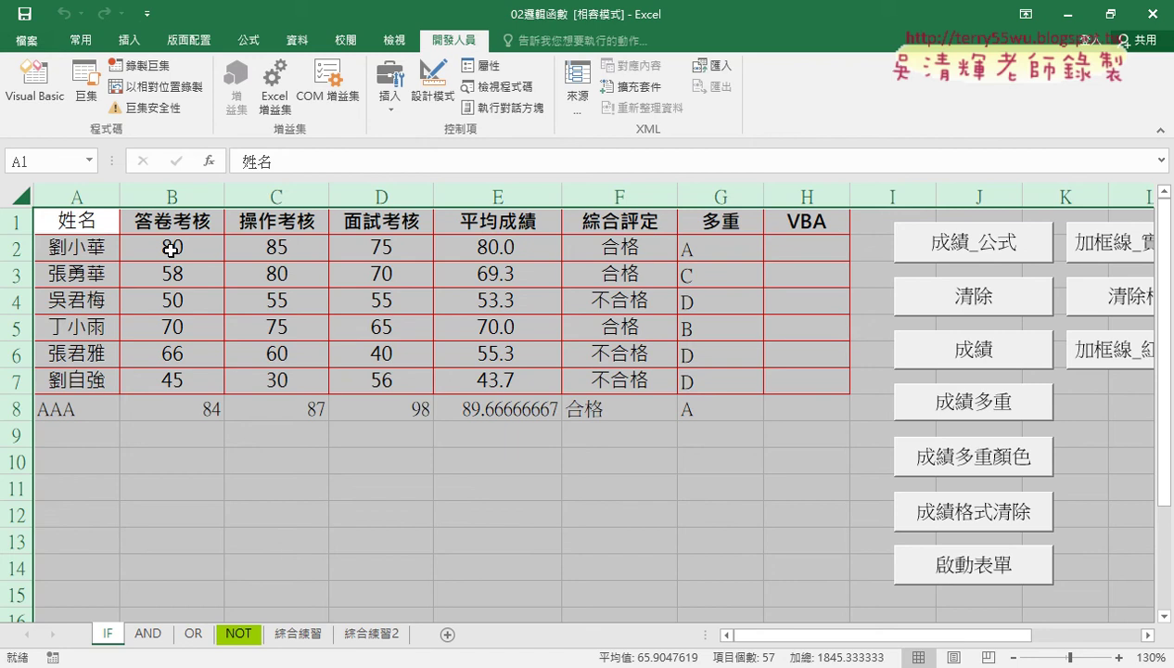
# Step: Set the whole sheet to 微軟正黑體 font at size 12 with centred contents
pyautogui.click(80, 40)
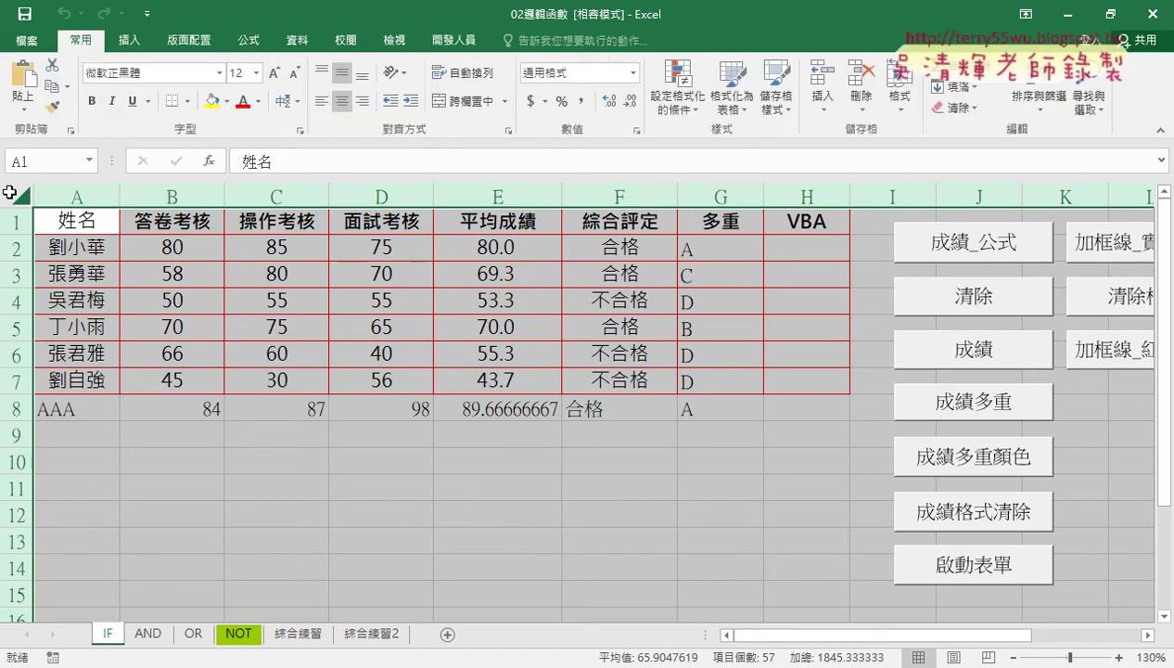
pyautogui.click(257, 74)
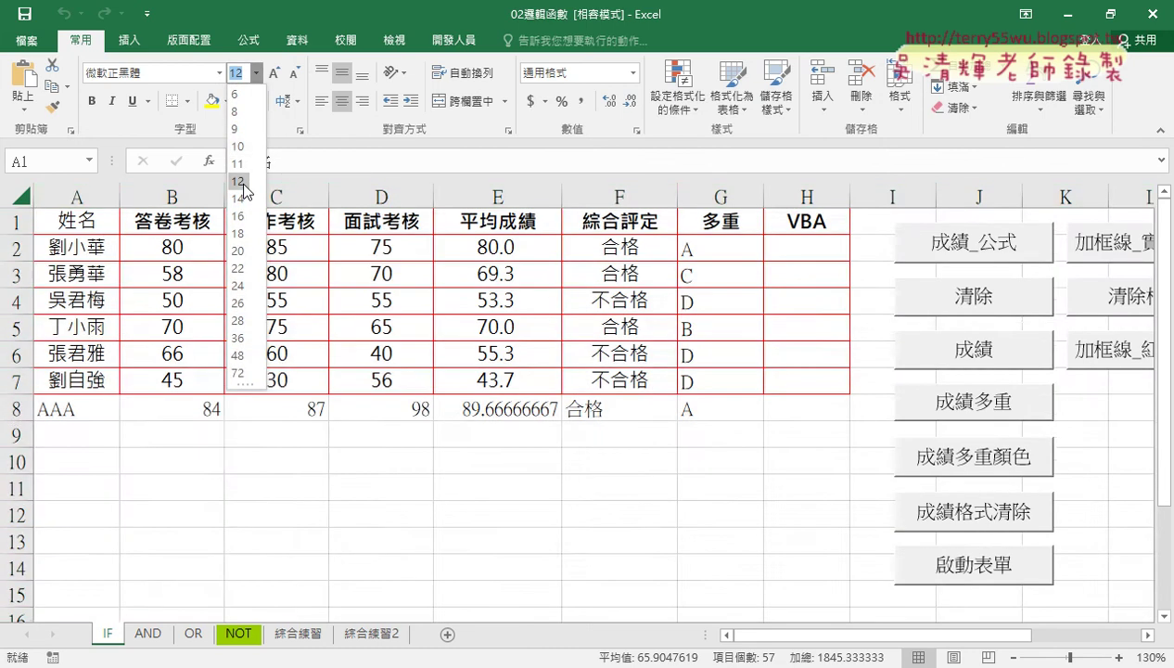
pyautogui.click(244, 182)
pyautogui.click(219, 72)
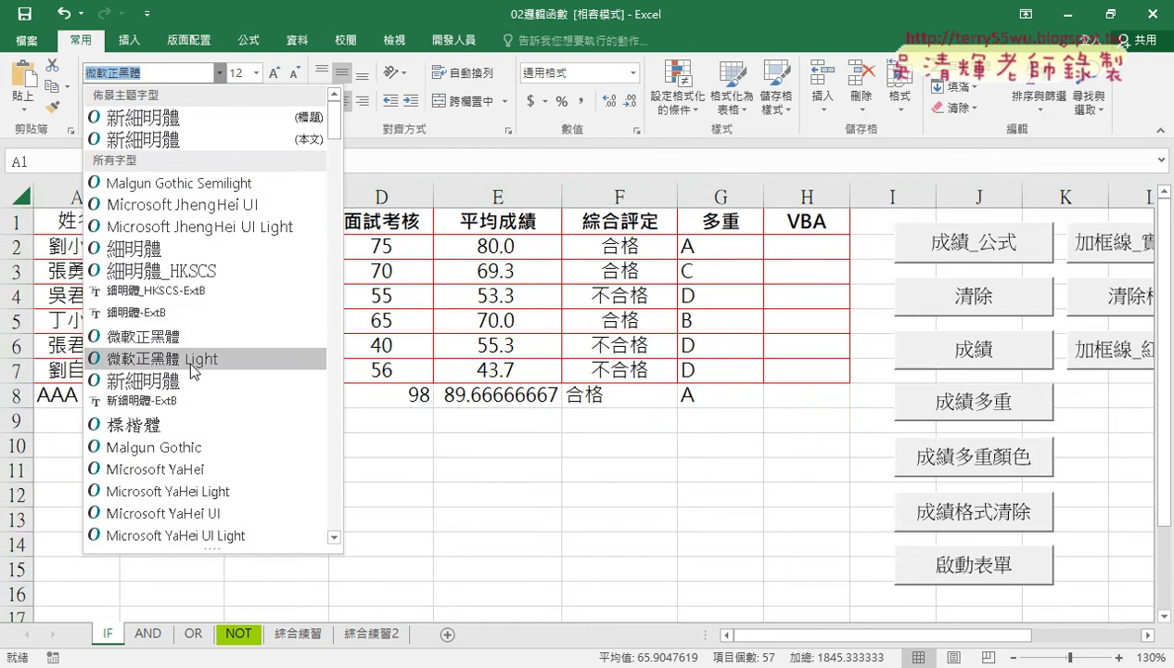
pyautogui.click(185, 336)
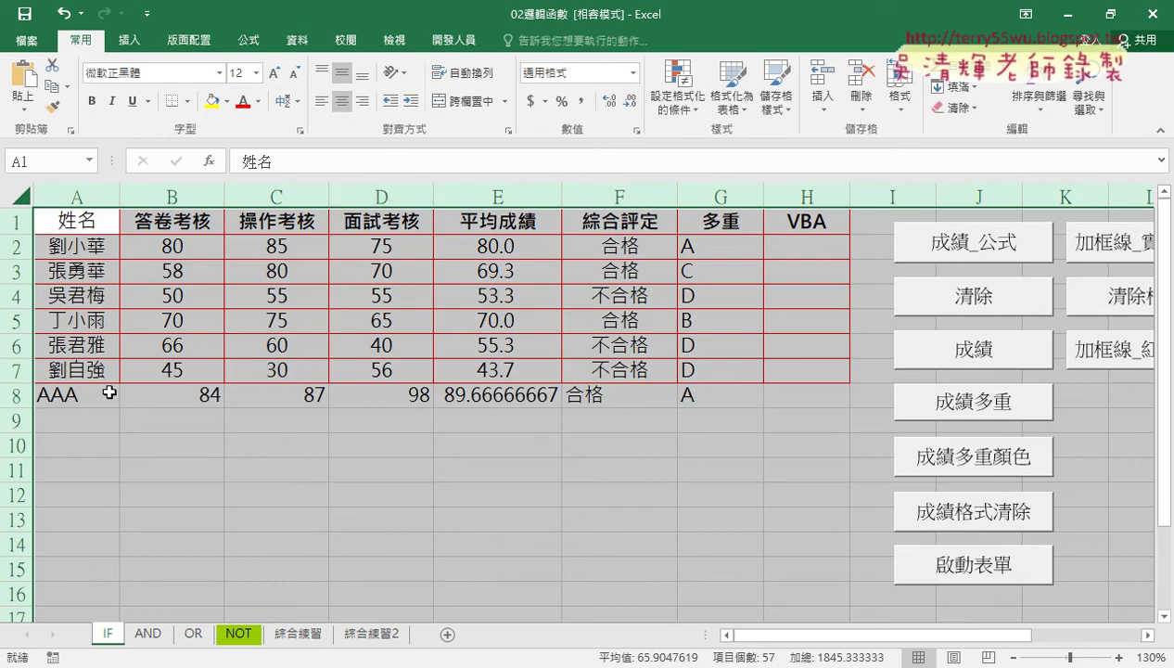
pyautogui.click(341, 103)
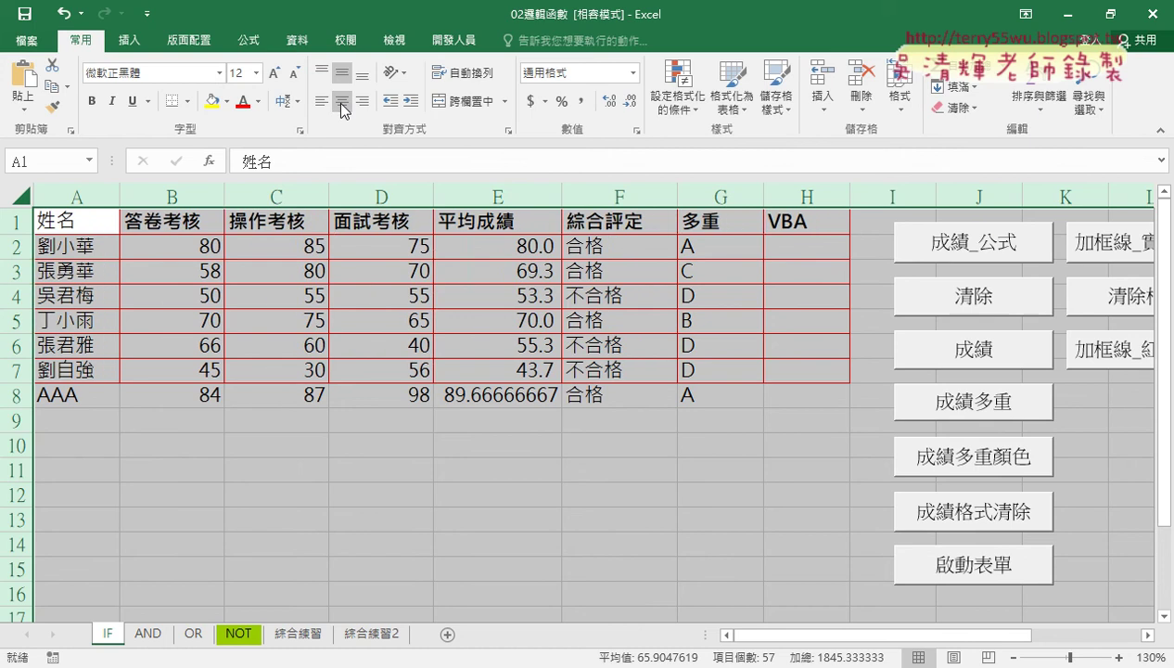
pyautogui.click(507, 243)
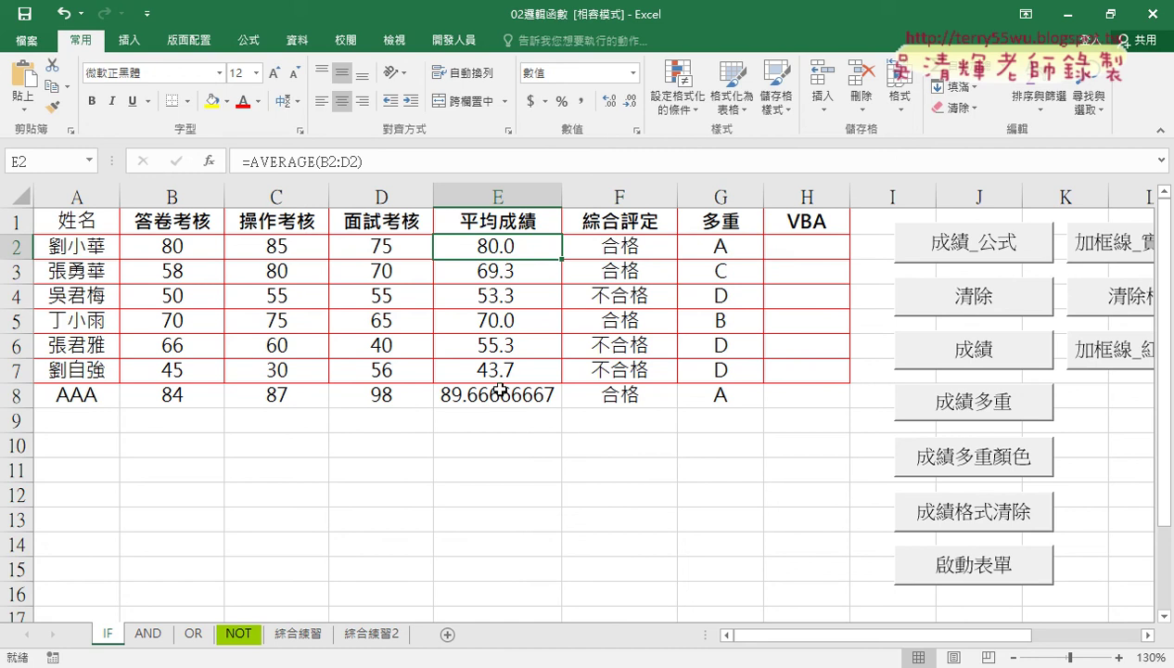
# Step: Show the column E averages with one decimal (89.7 for AAA), then move to the Google Docs notes
pyautogui.hotkey('ctrl', 'shift', 'Down')
pyautogui.hotkey('ctrl', 'shift', 'Down')
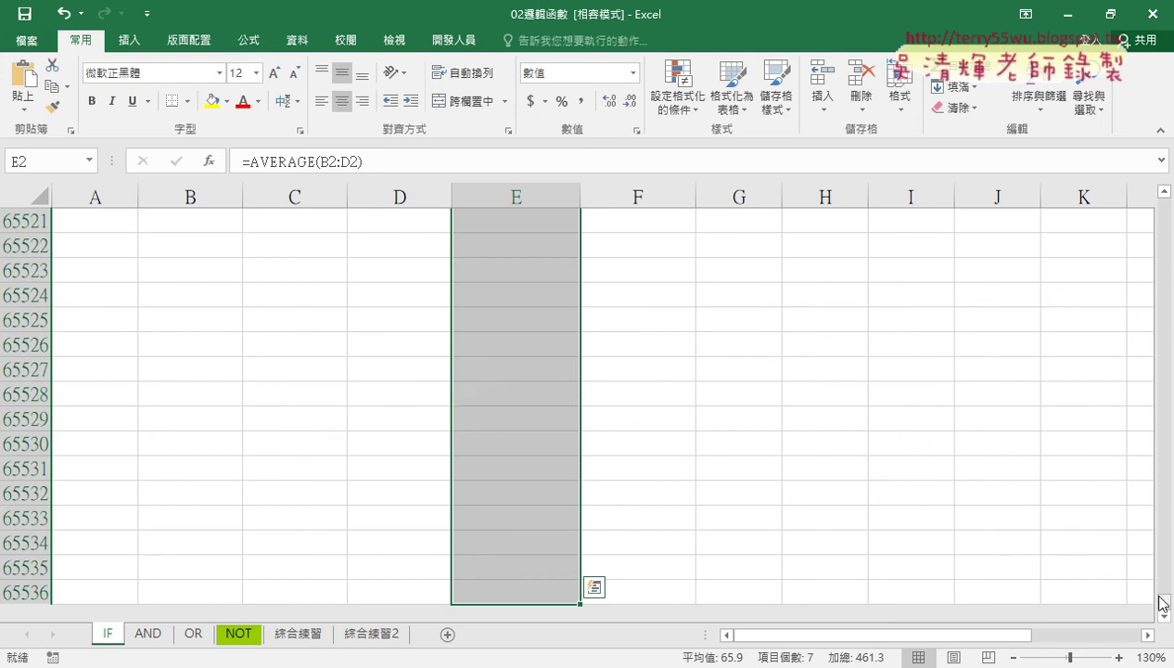
pyautogui.moveTo(1164, 600); pyautogui.dragTo(1167, 197)
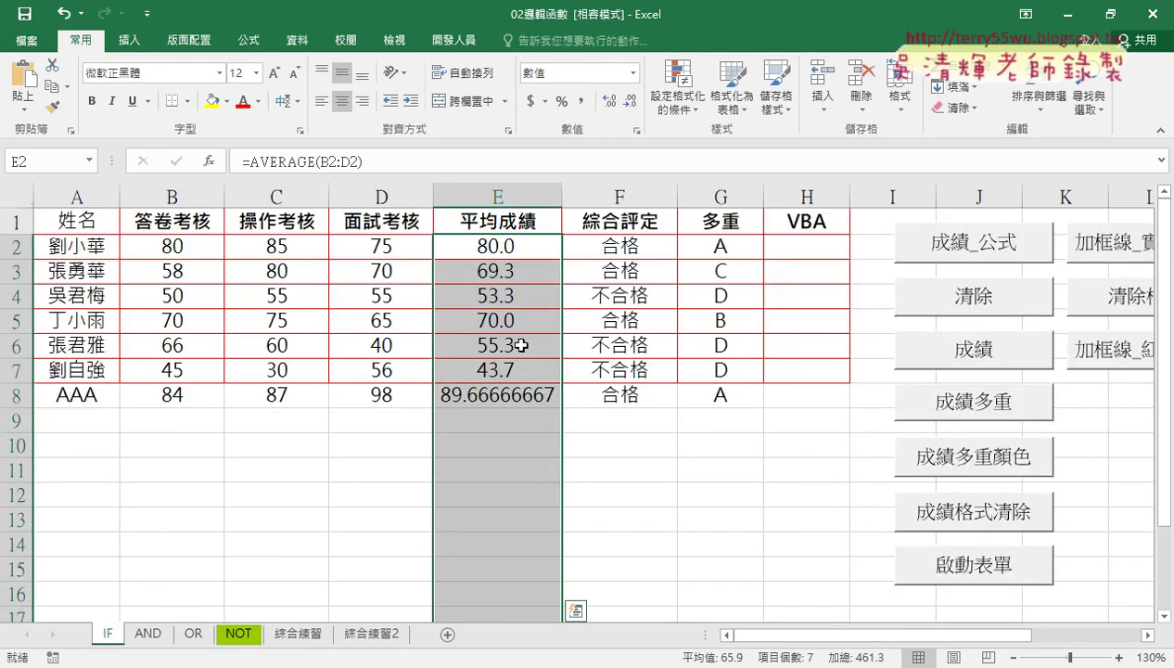
pyautogui.click(631, 112)
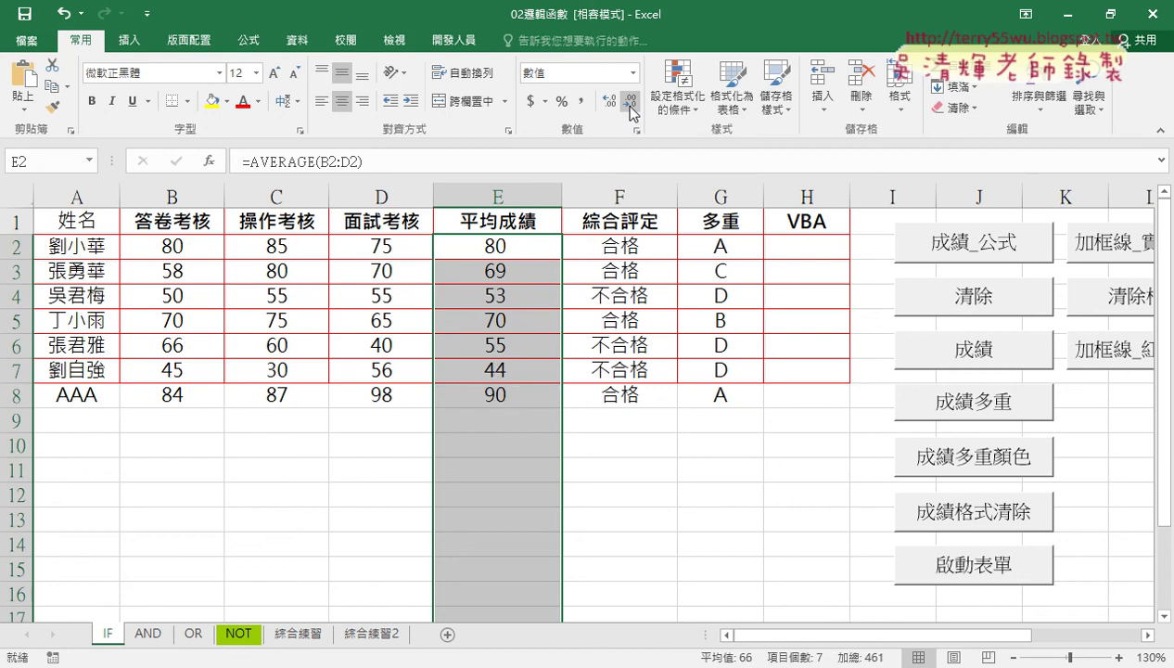
pyautogui.click(609, 104)
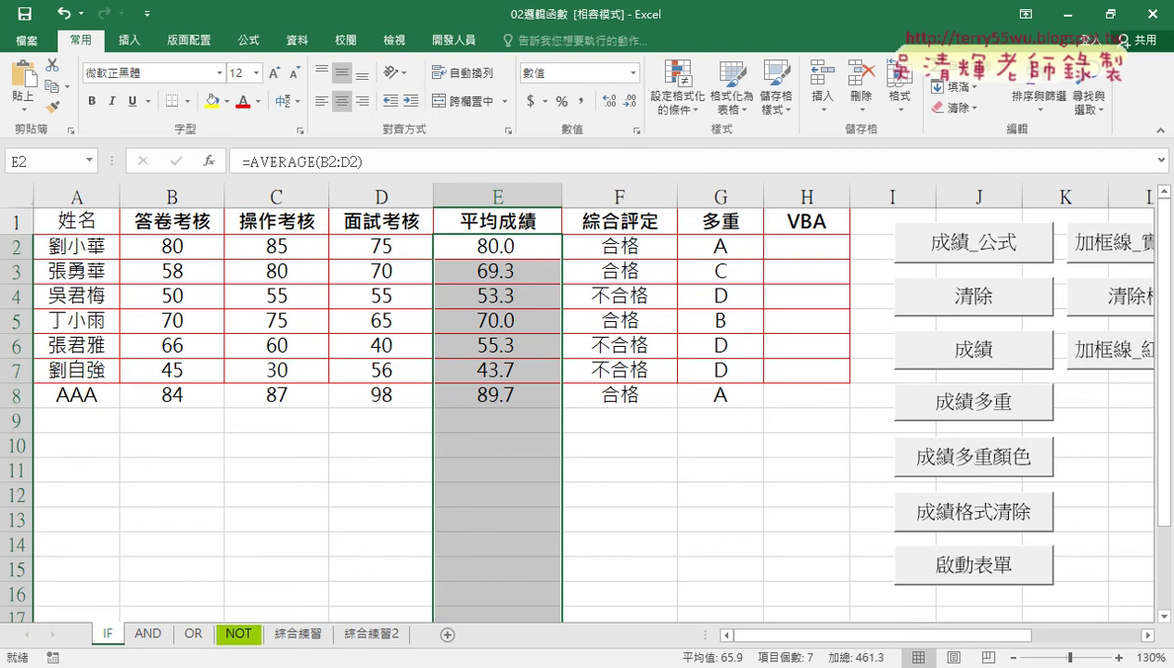
pyautogui.click(278, 519)
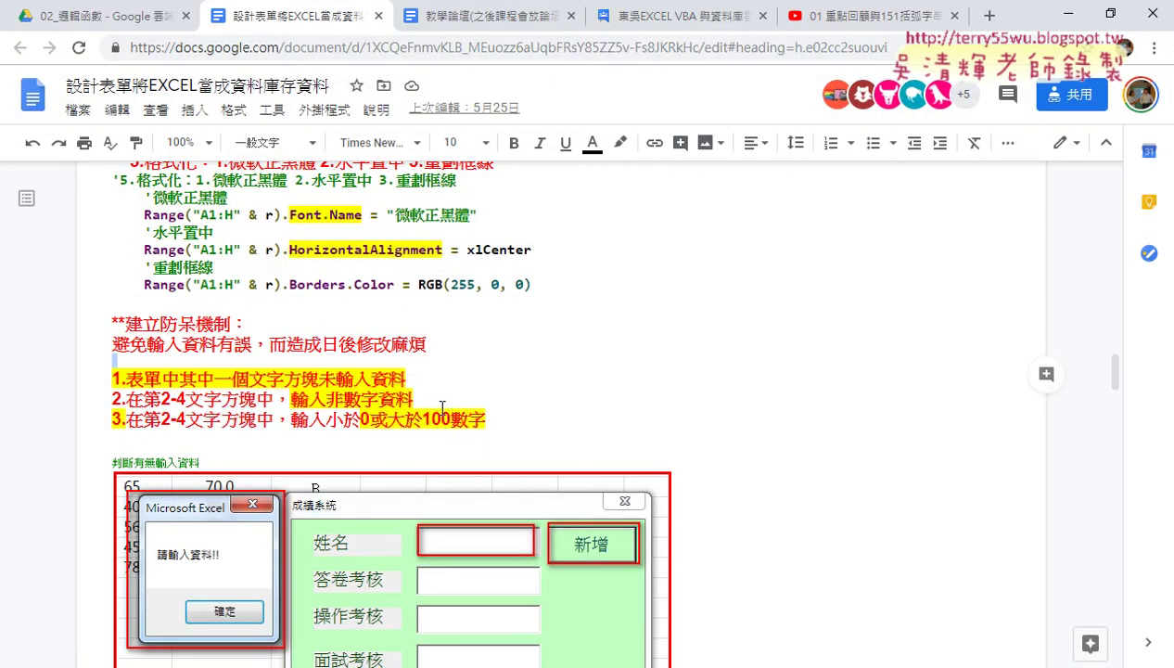
pyautogui.scroll(2, 442, 408)
pyautogui.moveTo(477, 398); pyautogui.dragTo(144, 398)
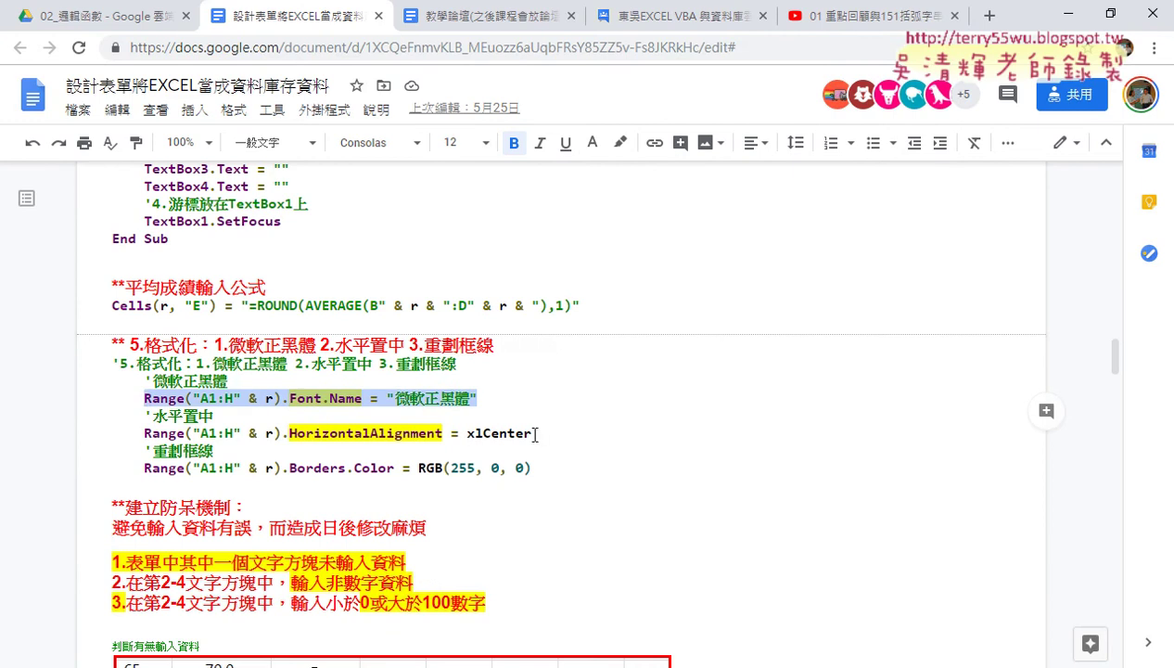
pyautogui.moveTo(531, 433)
pyautogui.mouseDown()
pyautogui.moveTo(145, 440)
pyautogui.moveTo(93, 398)
pyautogui.mouseUp()
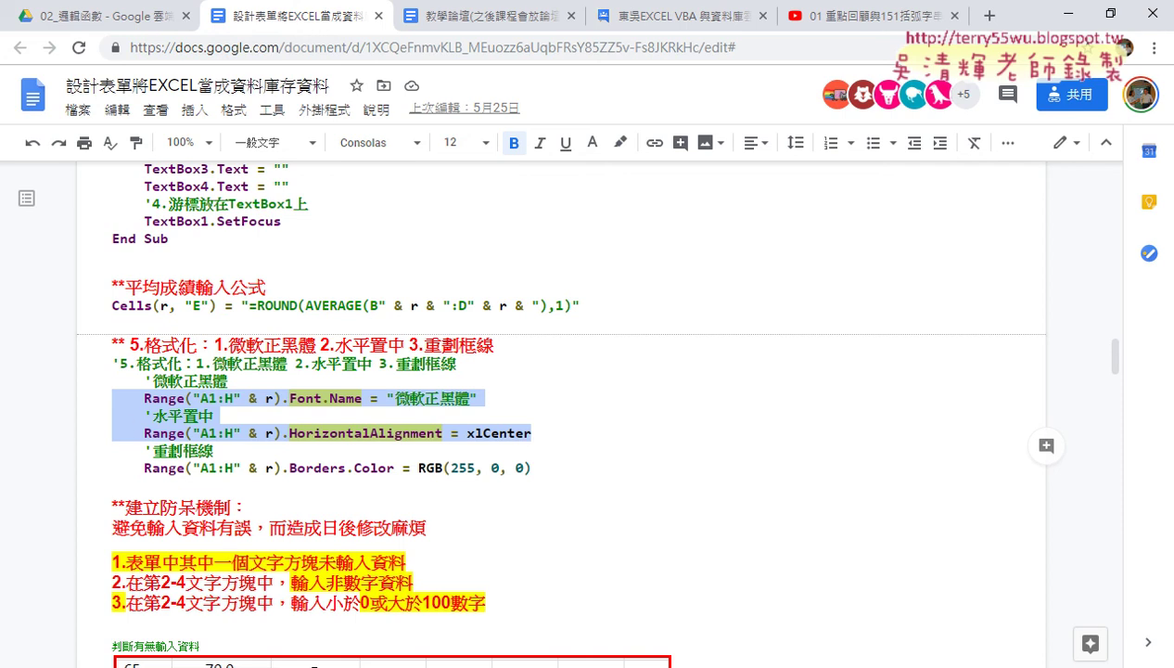
# Step: Back in Excel, check row 8 and table A1:G8, then open the 加框線 button's options
pyautogui.click(246, 589)
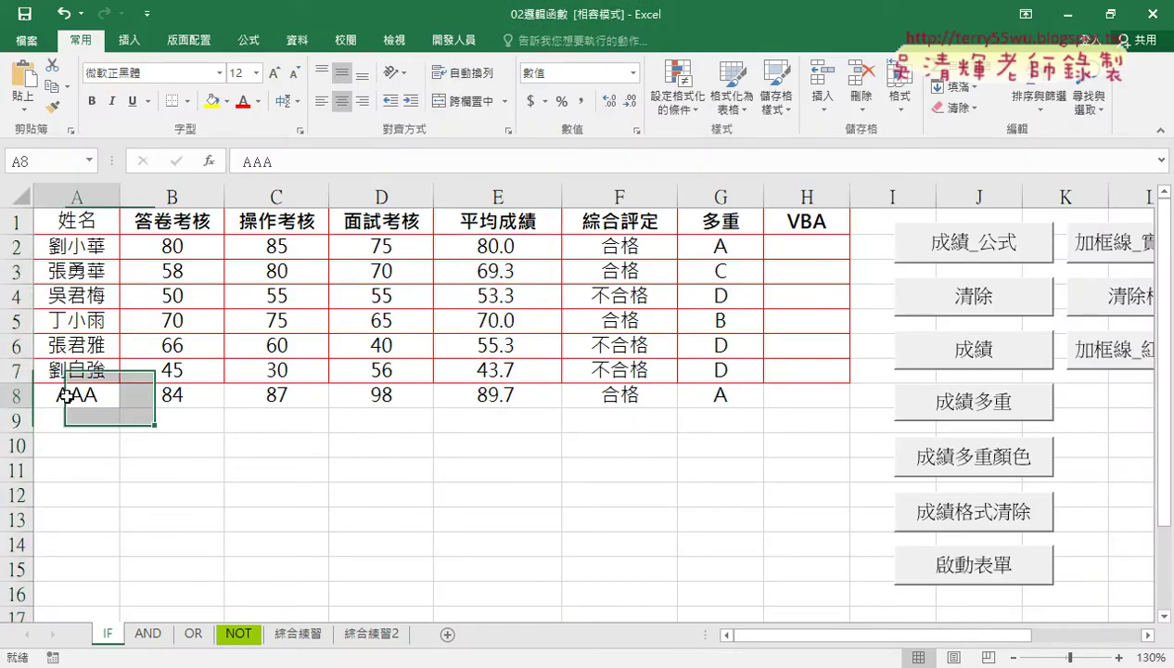
pyautogui.moveTo(67, 395); pyautogui.dragTo(687, 395)
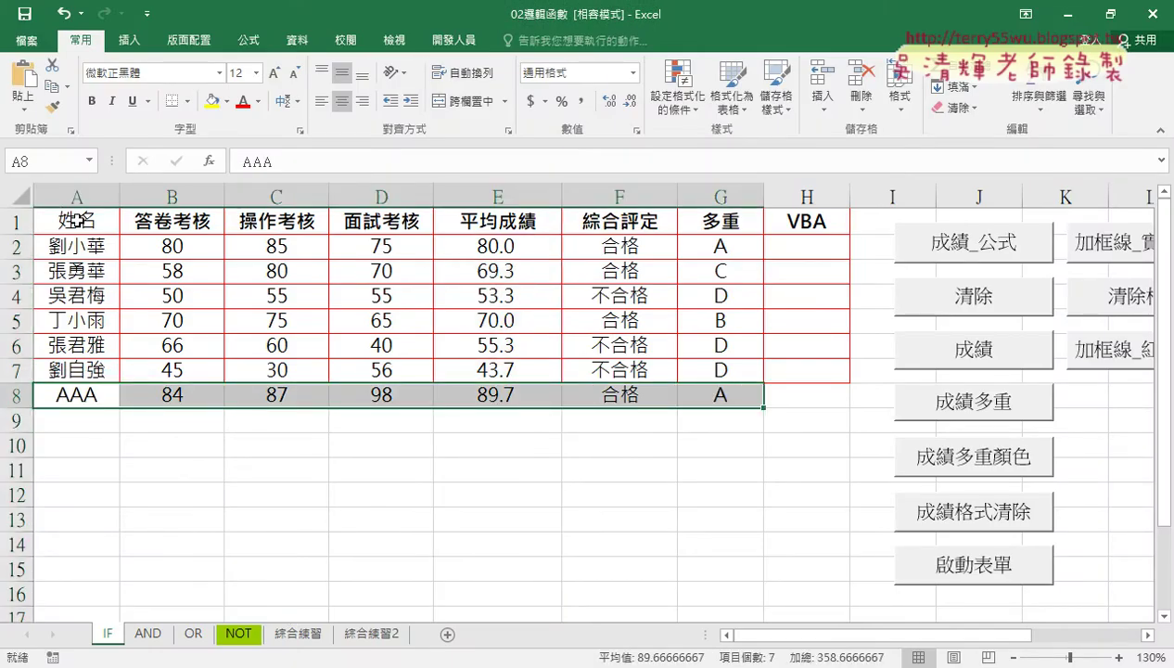
pyautogui.moveTo(77, 220); pyautogui.dragTo(713, 397)
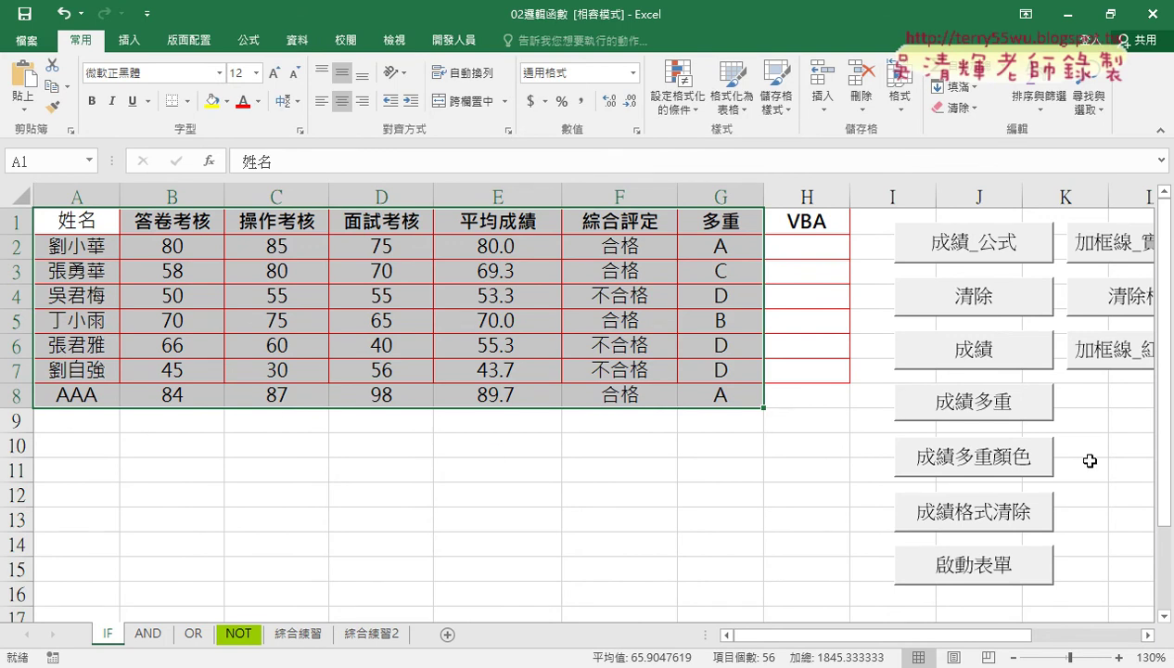
pyautogui.click(1121, 449)
pyautogui.rightClick(1116, 240)
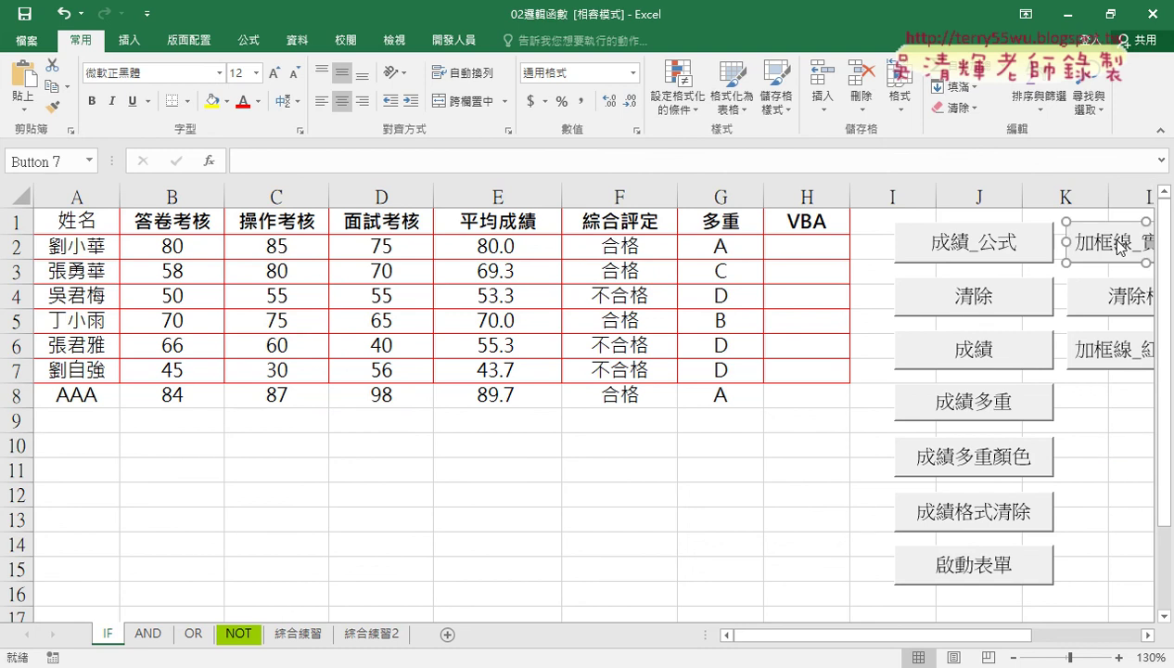
# Step: Open the button's assigned macro in Module1 and review its border statements
pyautogui.click(1071, 390)
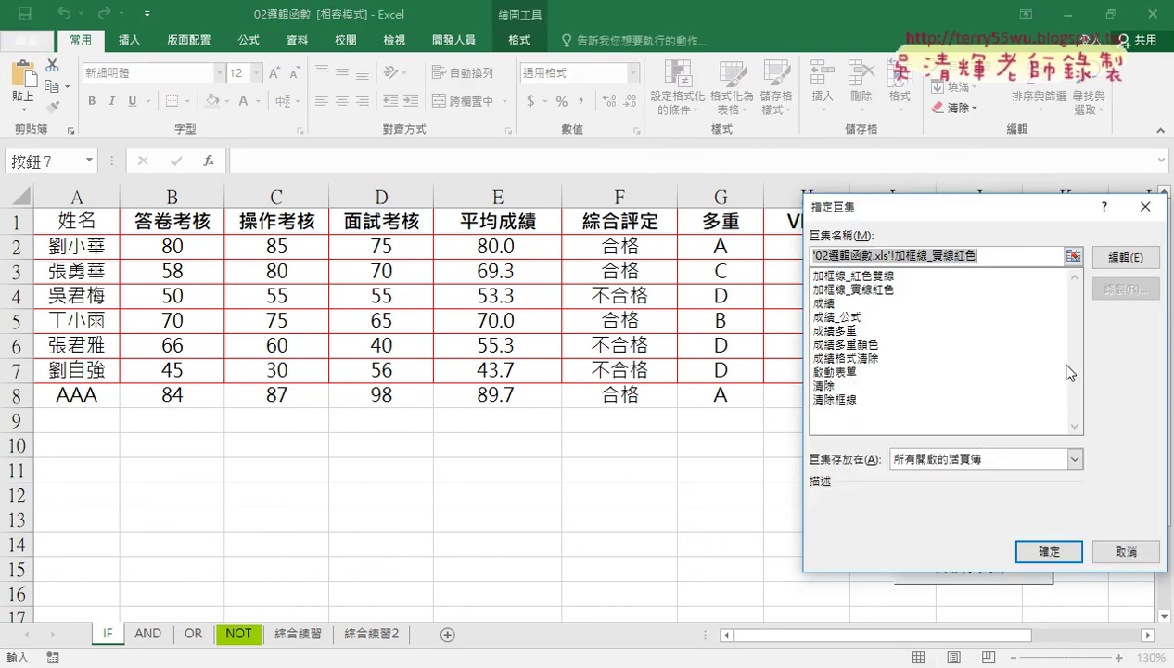
pyautogui.click(1114, 259)
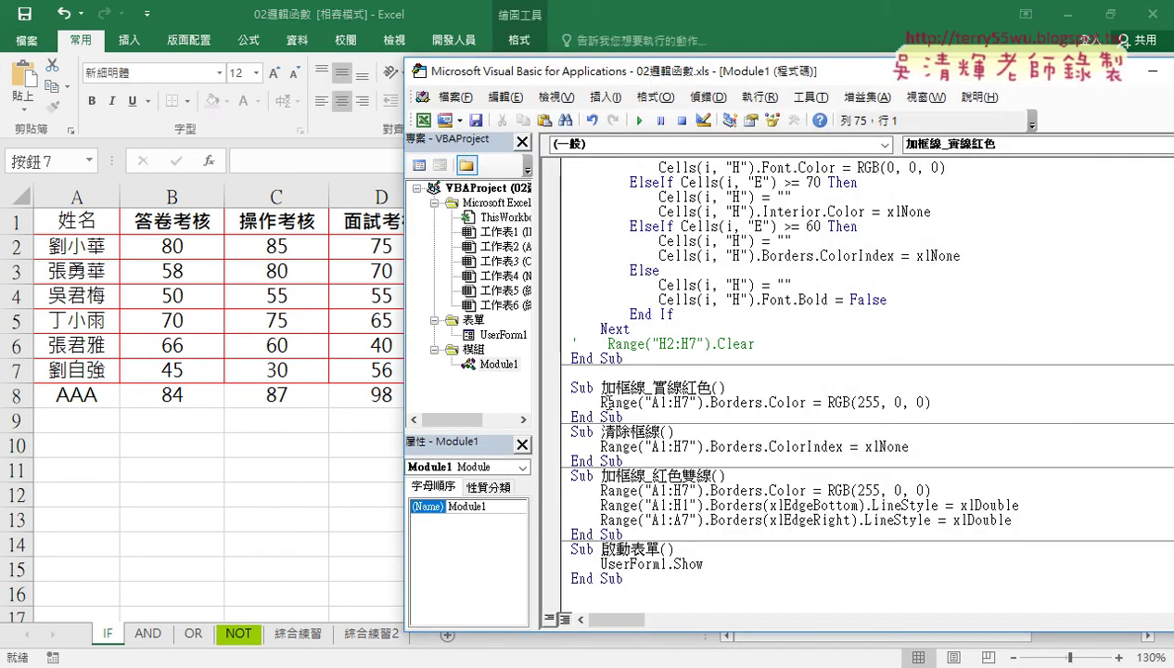
pyautogui.click(600, 396)
pyautogui.moveTo(1046, 521); pyautogui.dragTo(557, 504)
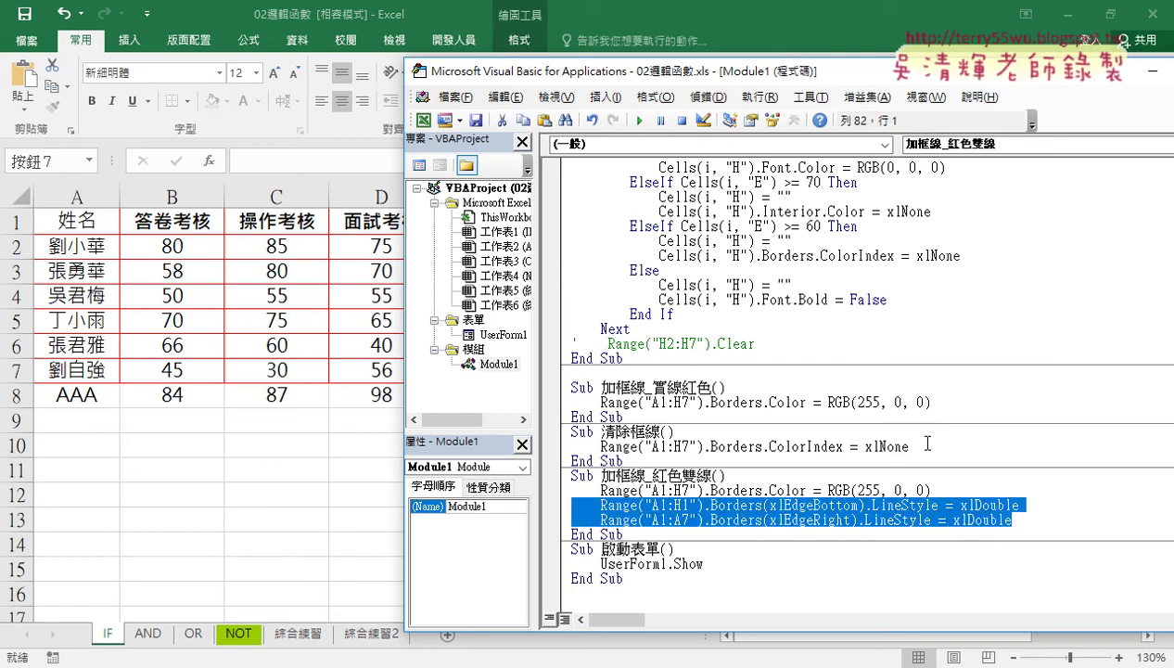
pyautogui.moveTo(932, 402); pyautogui.dragTo(519, 397)
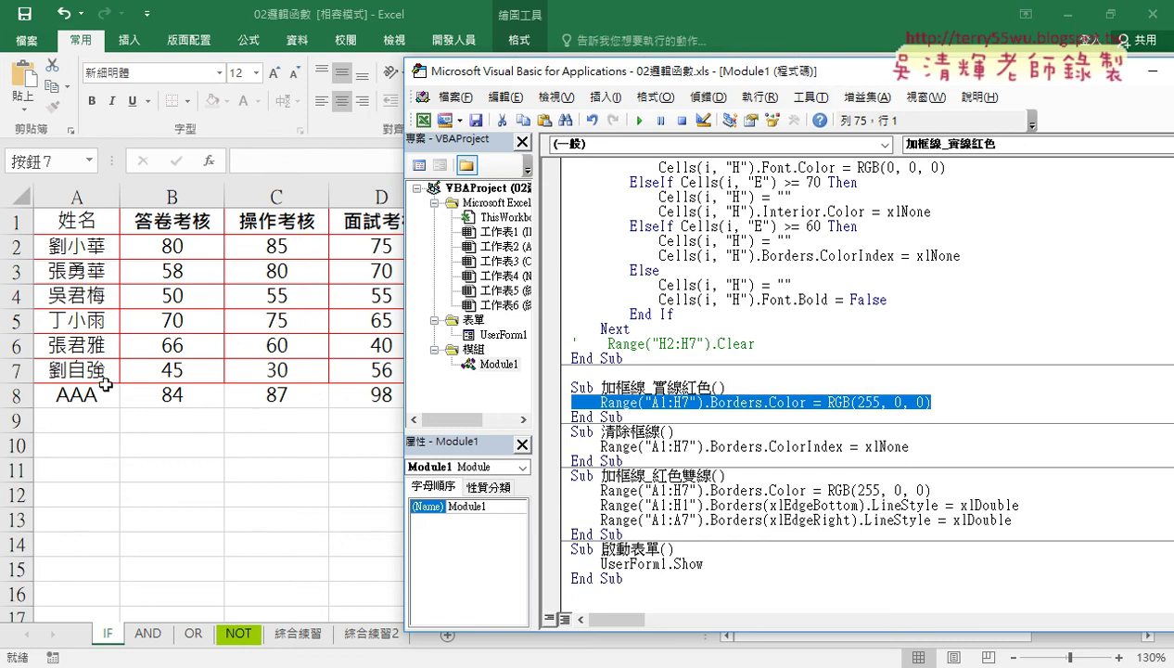
pyautogui.click(640, 417)
# Step: Change the red-border range from A1:H7 to A1:H8 and run the macro
pyautogui.moveTo(690, 402); pyautogui.dragTo(684, 401)
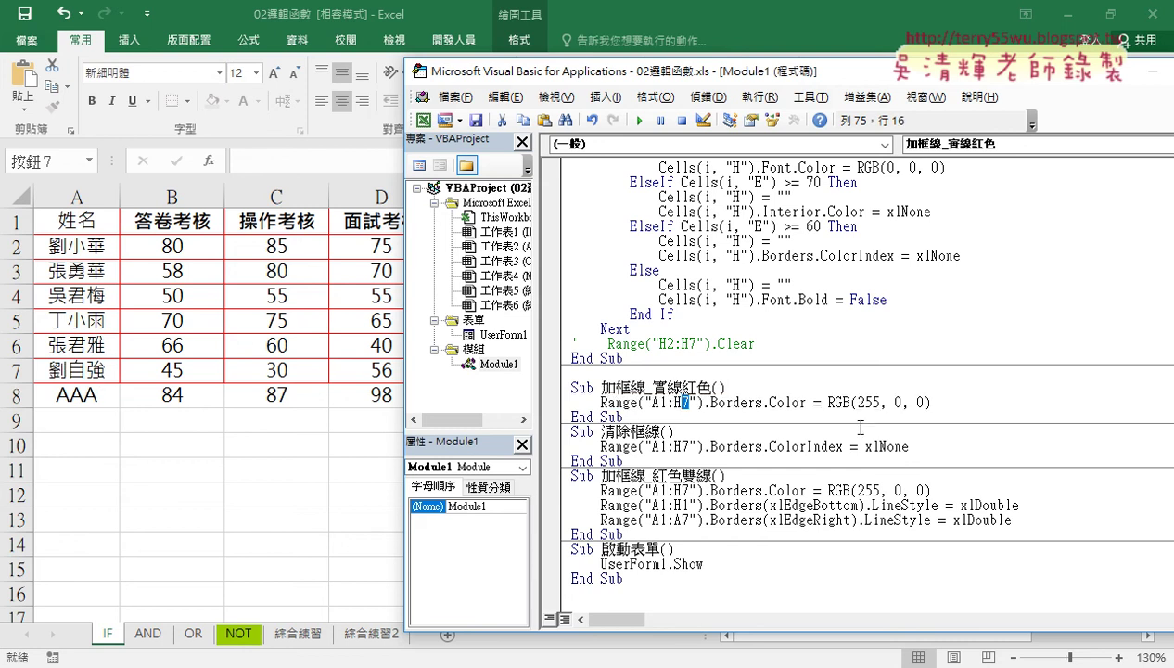
pyautogui.write('8')
pyautogui.click(639, 121)
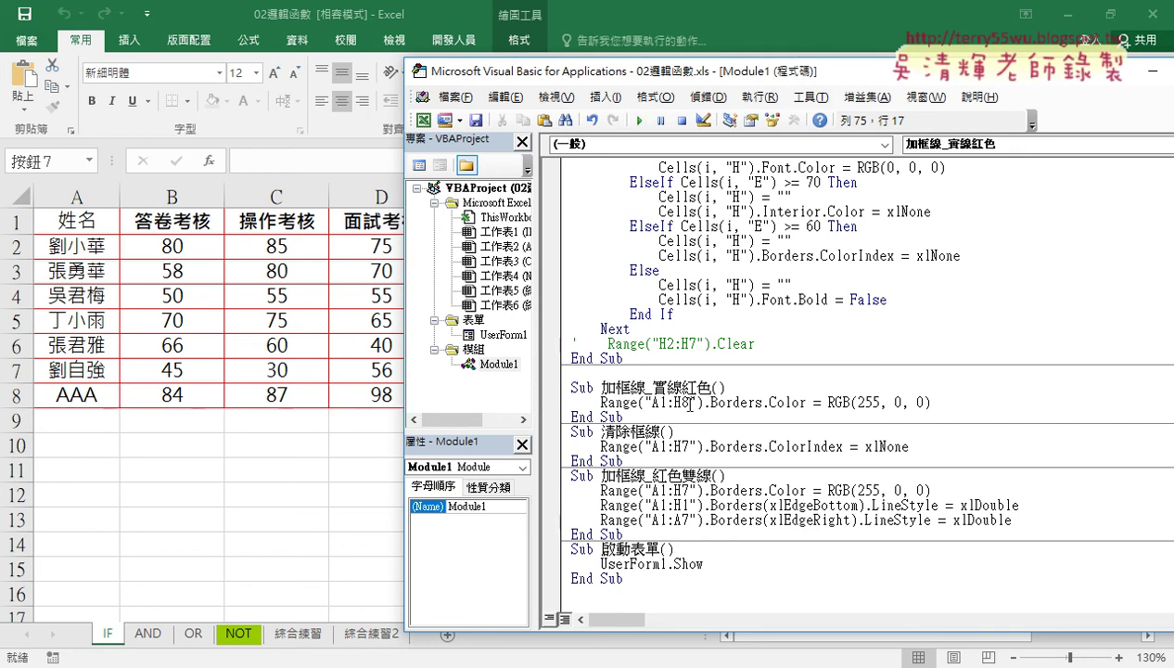
# Step: Select the 加框線_實線紅色 macro name and its A1:H8 Range line
pyautogui.moveTo(690, 402); pyautogui.dragTo(682, 401)
pyautogui.click(603, 402)
pyautogui.moveTo(603, 402); pyautogui.dragTo(927, 402)
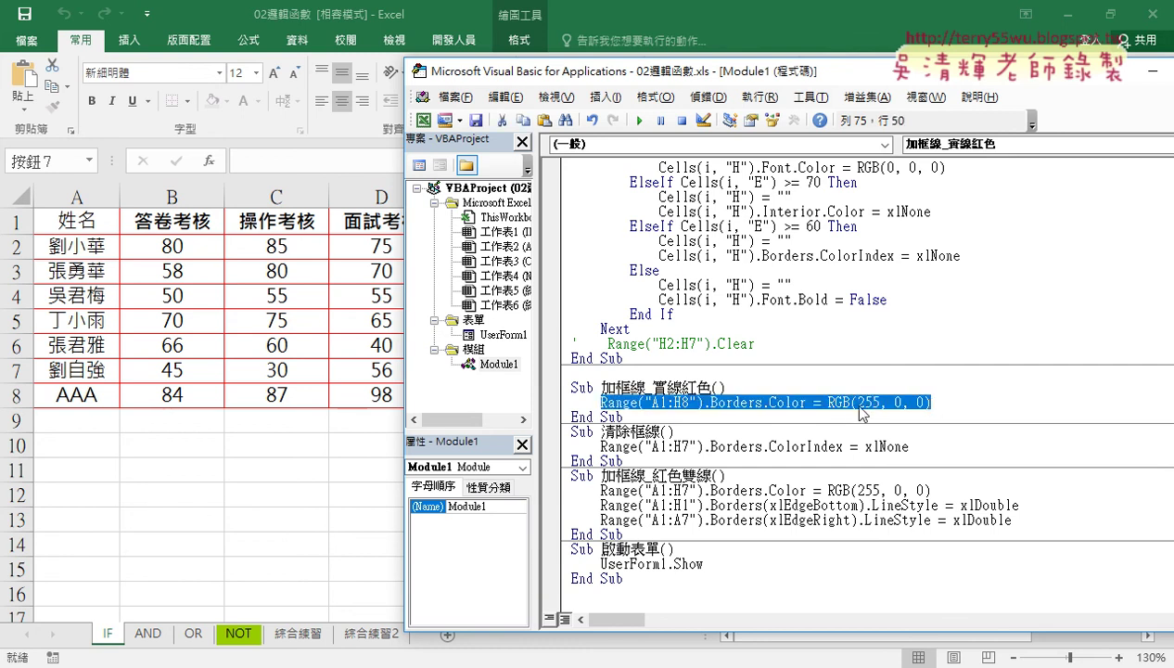
pyautogui.click(853, 408)
pyautogui.moveTo(690, 402); pyautogui.dragTo(684, 401)
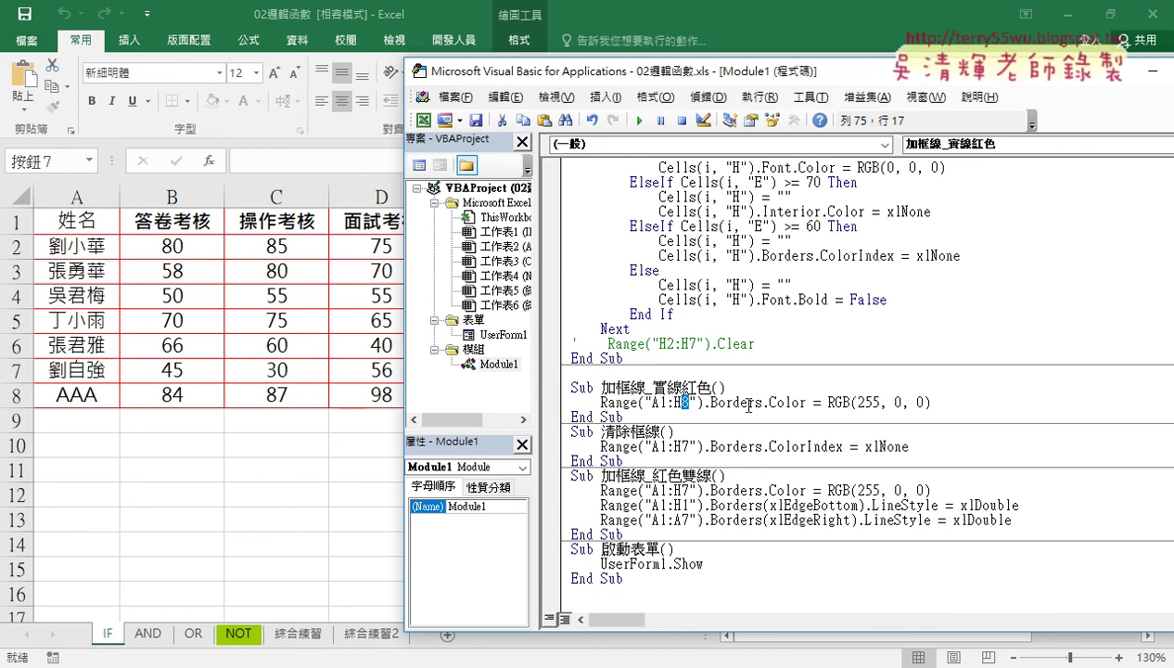
pyautogui.moveTo(601, 388); pyautogui.dragTo(931, 402)
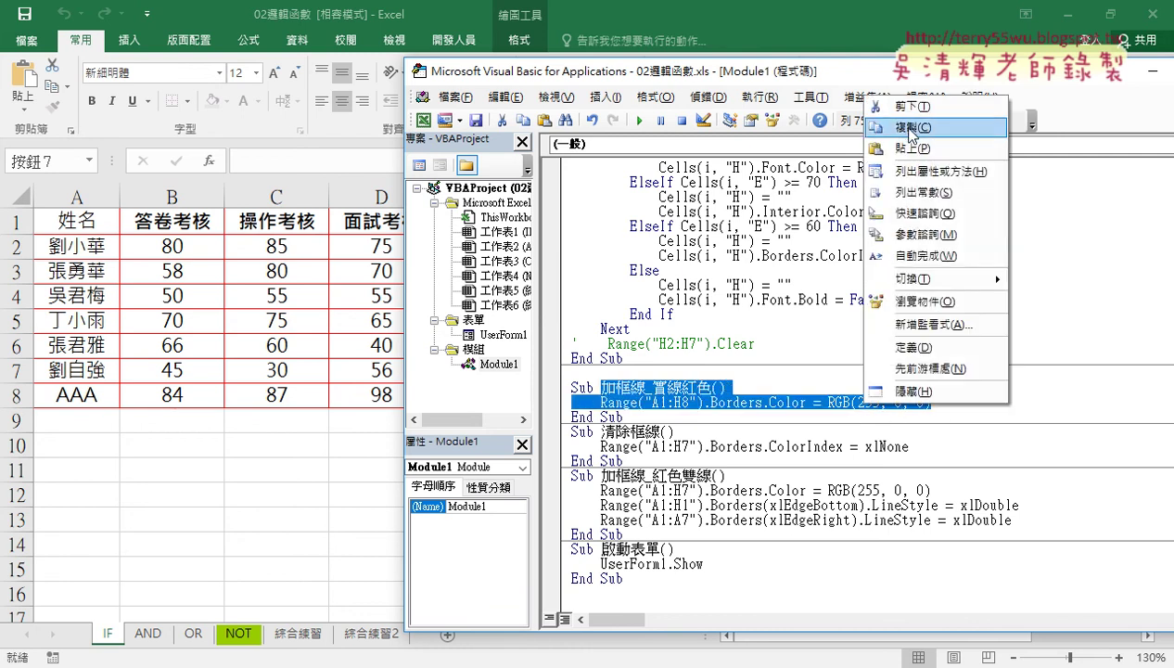
# Step: Copy the border lines and paste them before End Sub in the 新增 button's Click code
pyautogui.click(911, 127)
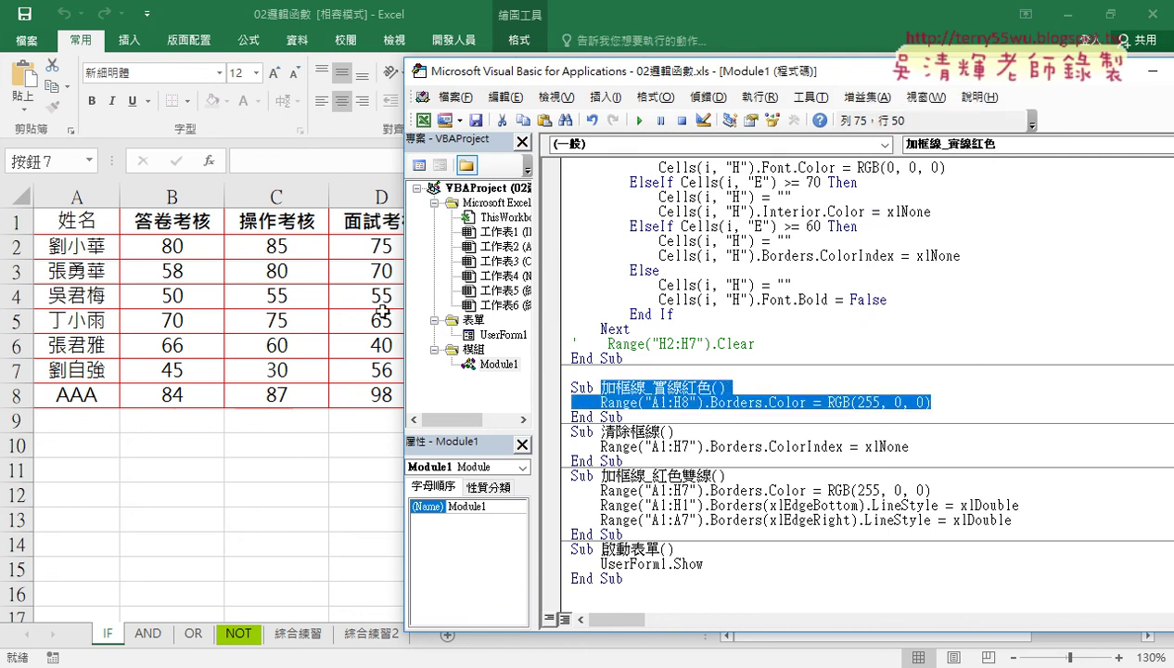
pyautogui.doubleClick(503, 334)
pyautogui.doubleClick(868, 199)
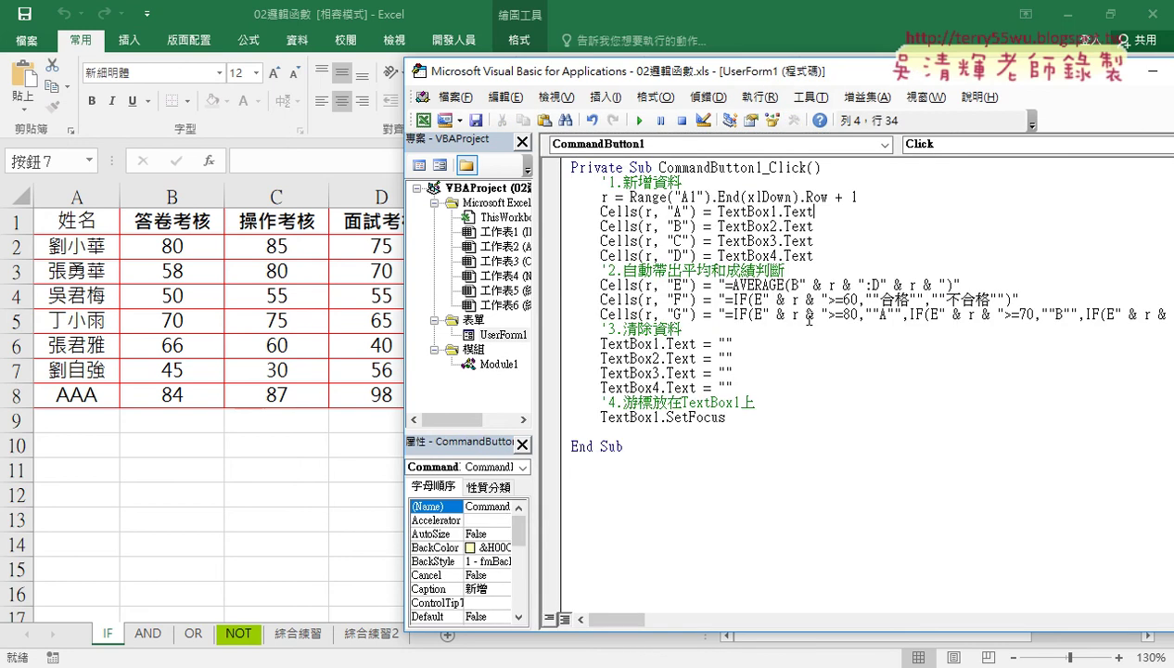
pyautogui.click(612, 431)
pyautogui.write('加框線_實線紅色()     Range("A1:H8").Borders.Color = RGB(255, 0, 0)')
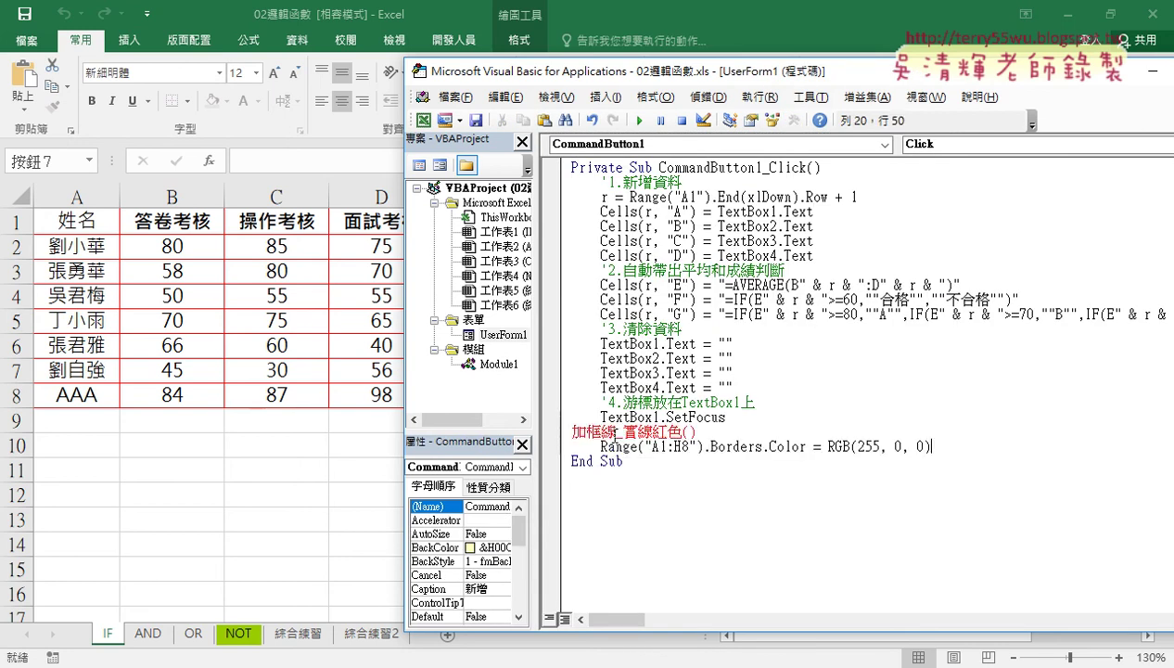
# Step: Turn the pasted macro-name line into an indented '5.加框線紅色() comment
pyautogui.press('Home')
pyautogui.press('Tab')
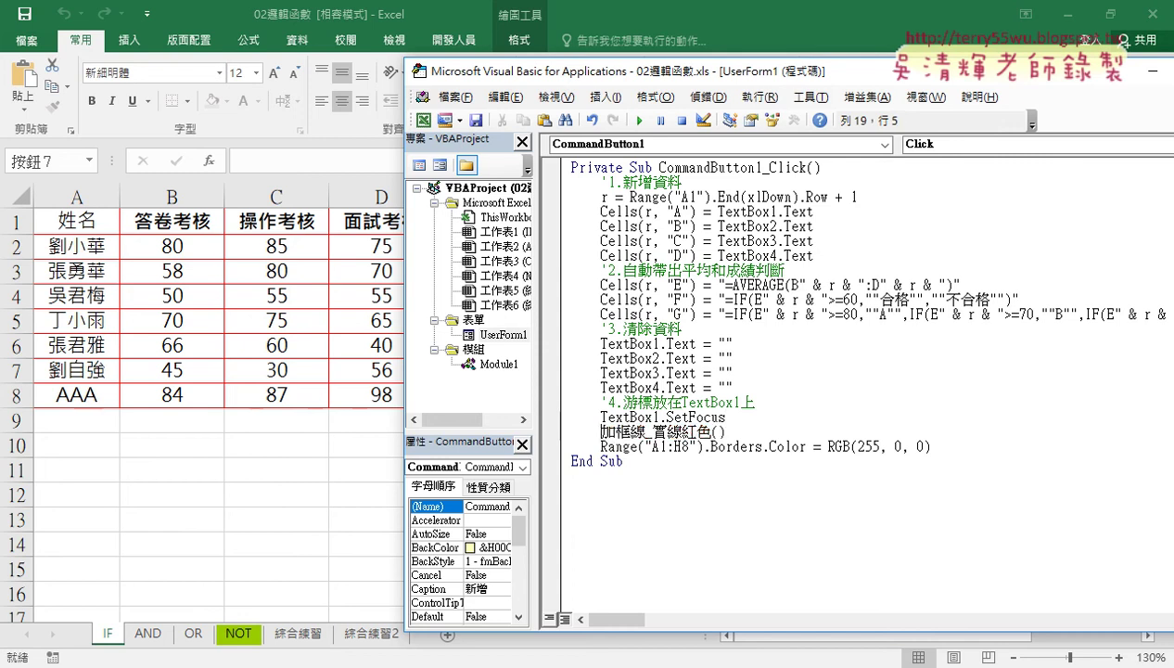
pyautogui.write("'")
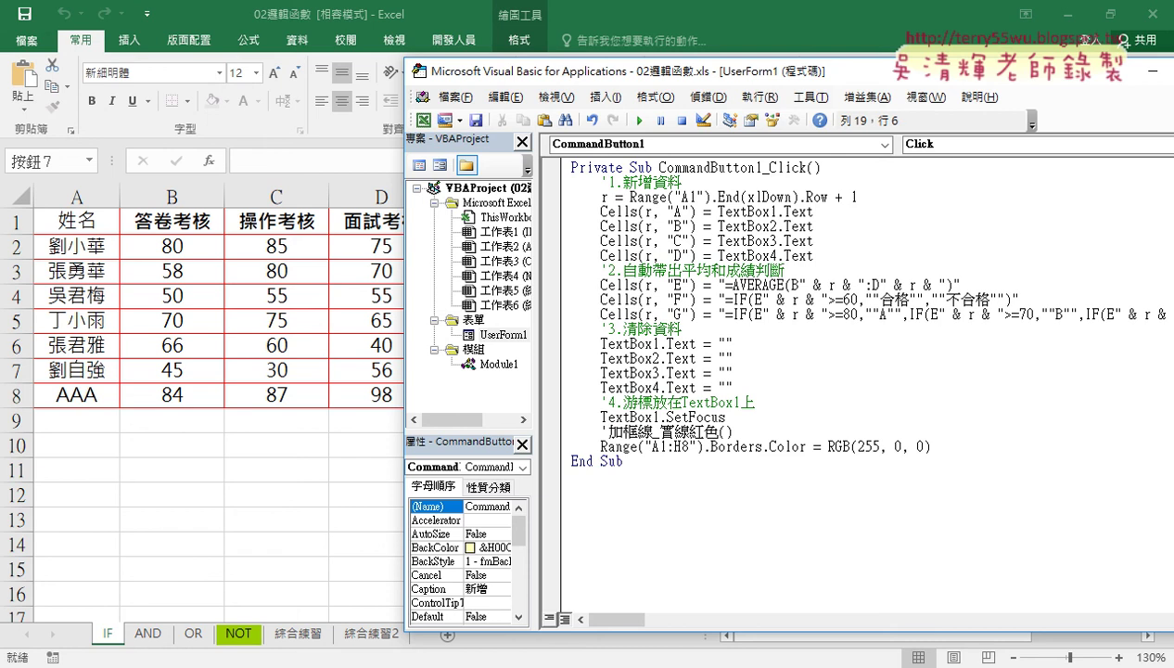
pyautogui.write('5.')
pyautogui.press('Right')
pyautogui.press('Right')
pyautogui.press('Right')
pyautogui.press('Delete')
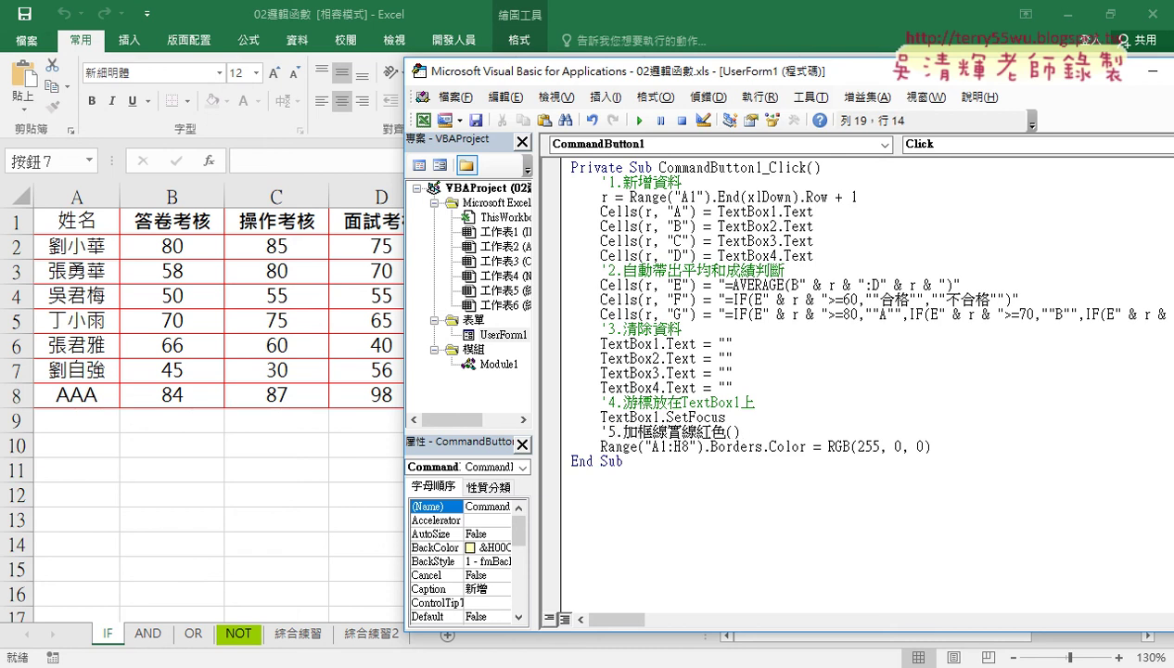
pyautogui.press('Delete')
pyautogui.press('Delete')
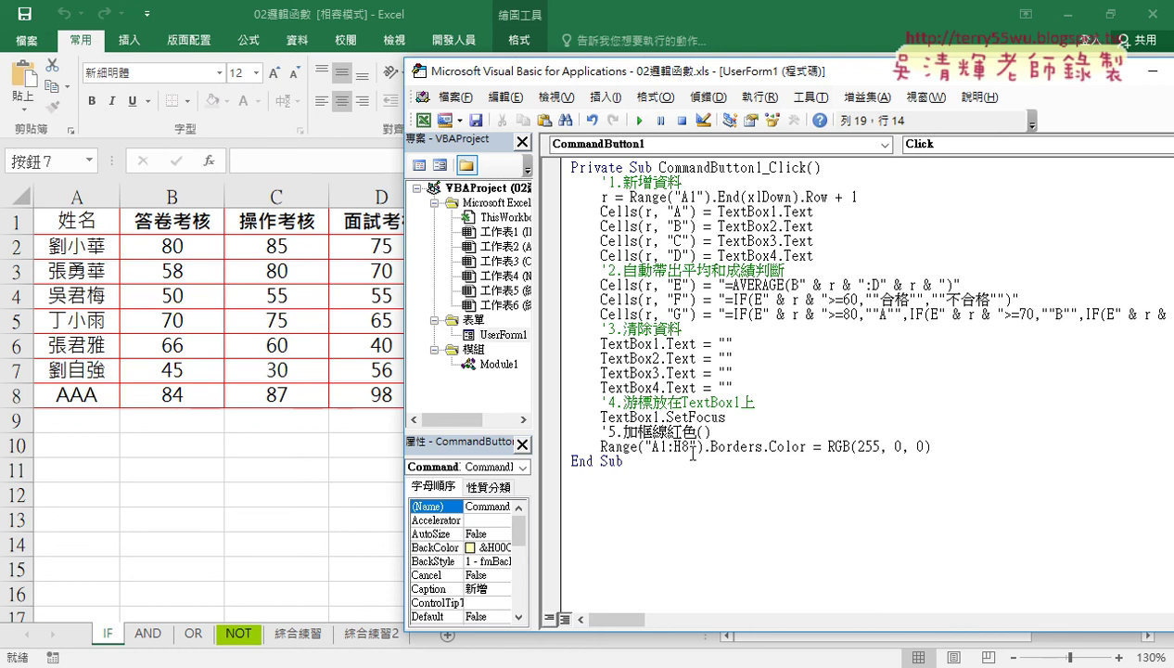
pyautogui.moveTo(692, 448); pyautogui.dragTo(683, 448)
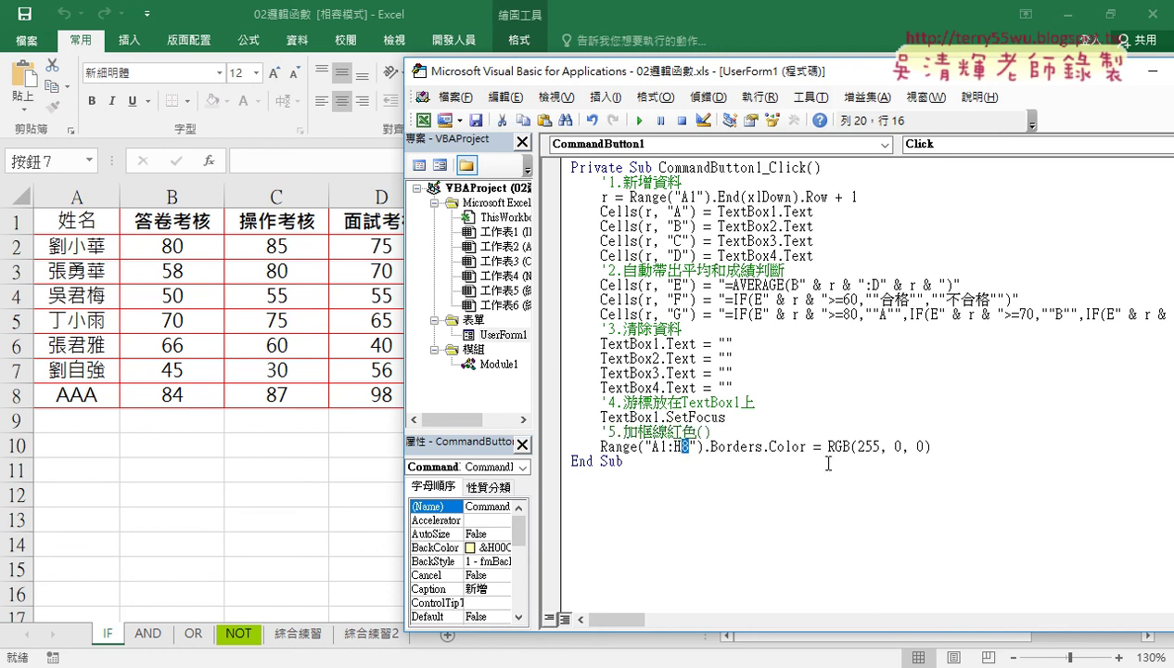
pyautogui.write('""')
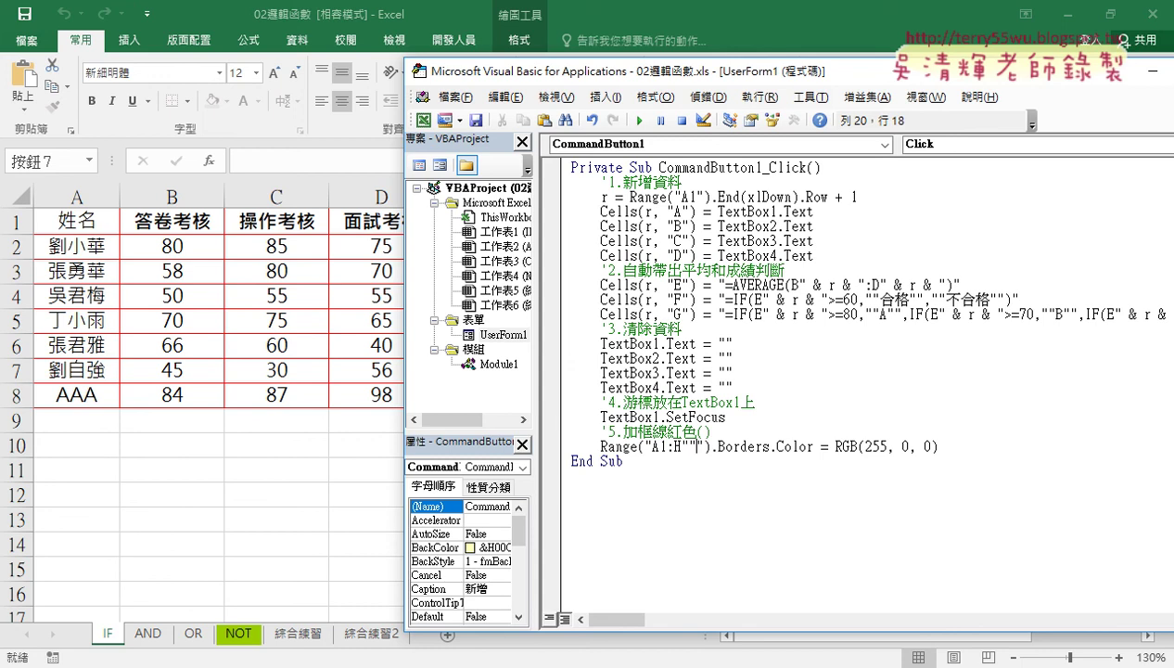
pyautogui.click(688, 447)
pyautogui.write('&&')
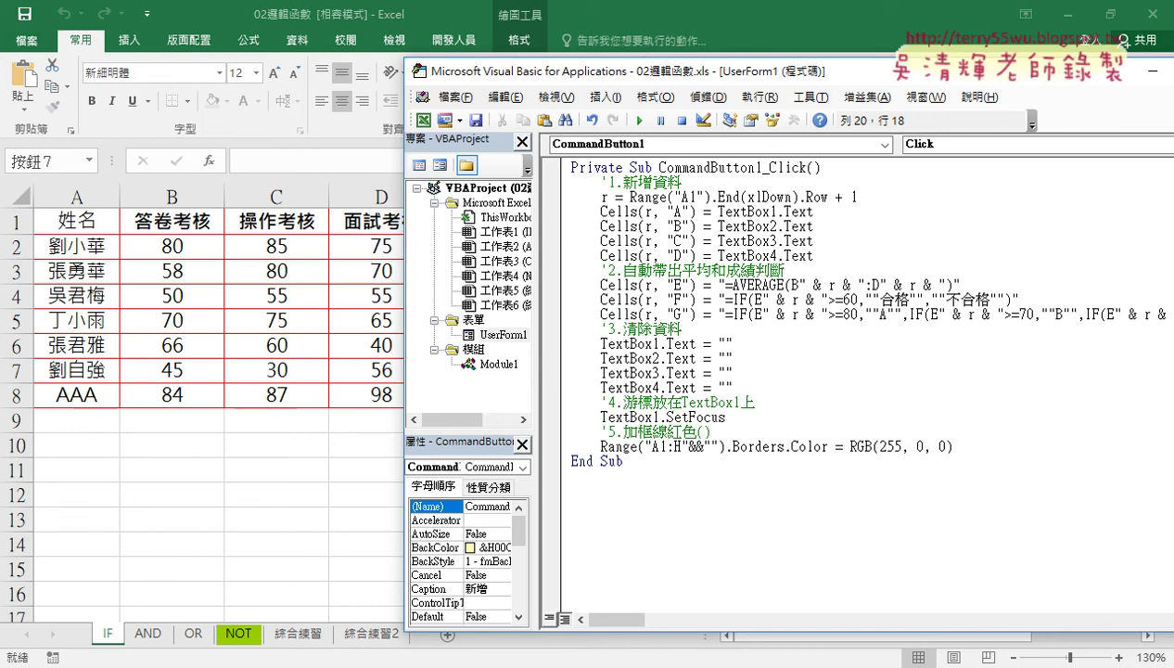
pyautogui.write('r')
pyautogui.press('Left')
pyautogui.press('Left')
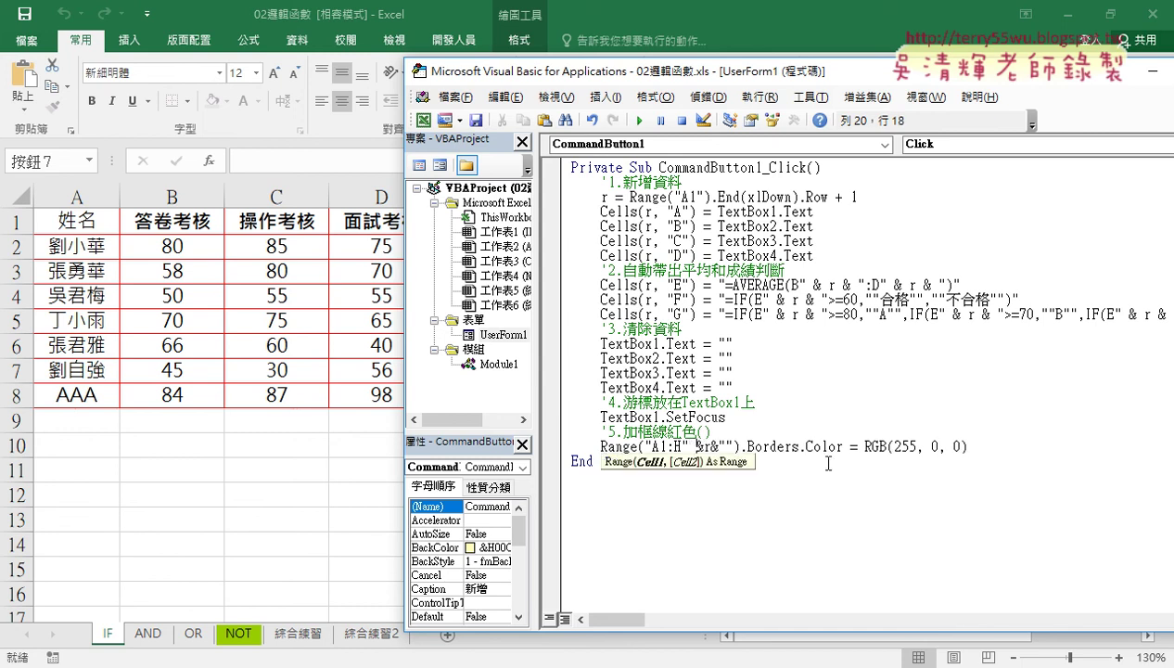
pyautogui.press('Right')
pyautogui.press('Right')
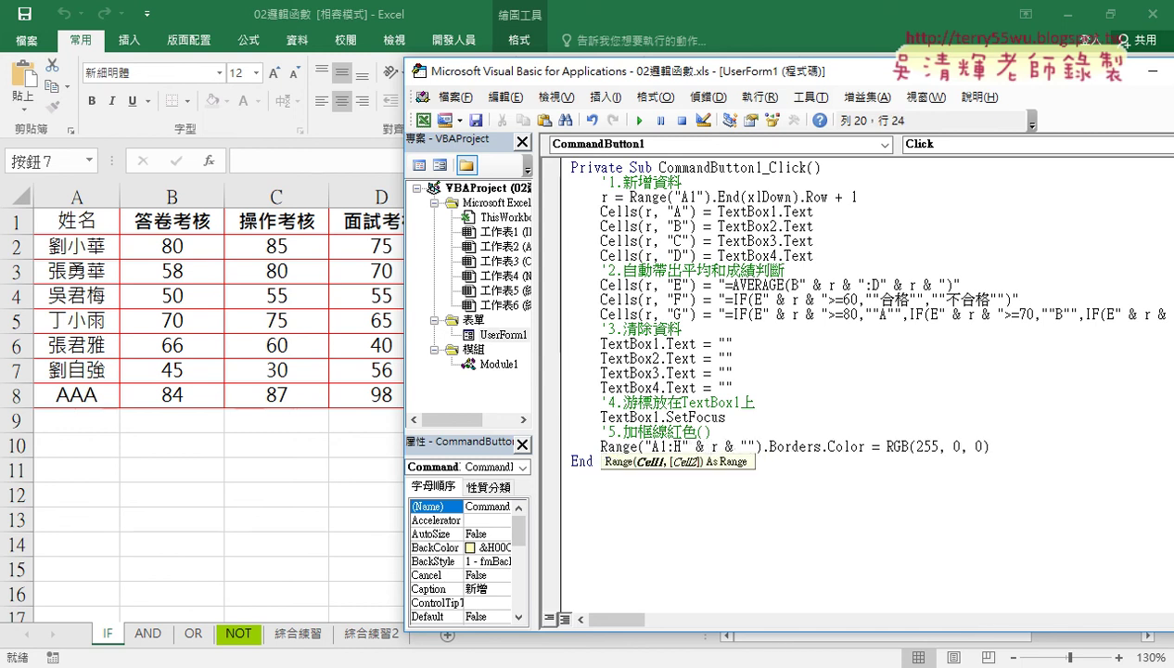
pyautogui.click(816, 356)
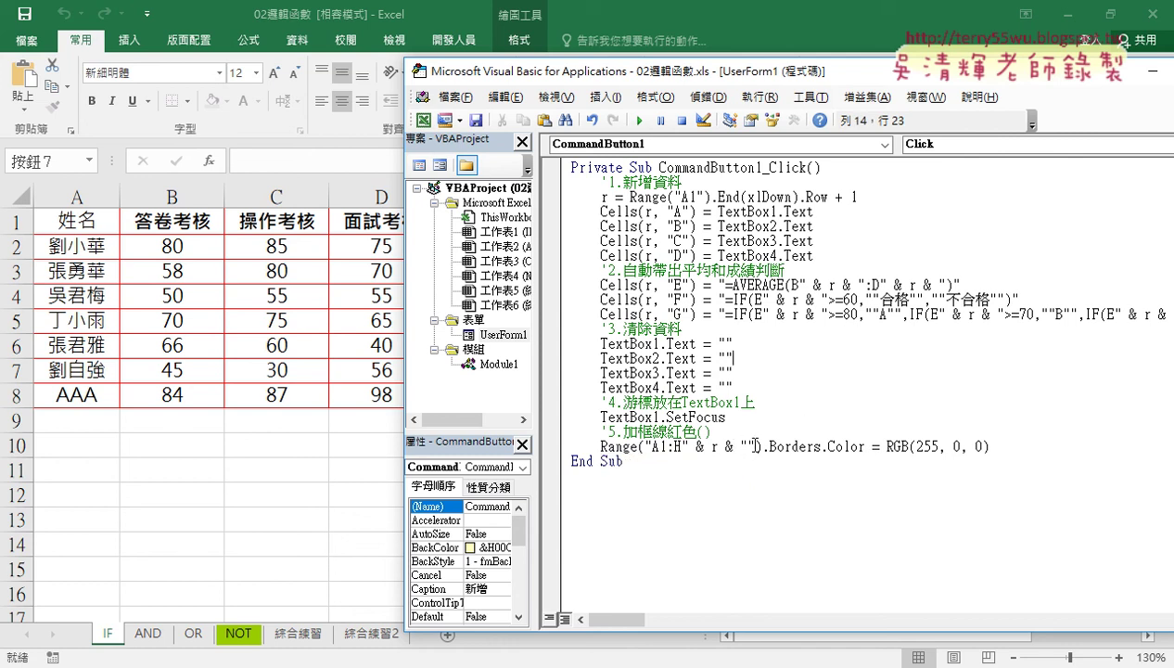
pyautogui.moveTo(755, 446); pyautogui.dragTo(725, 446)
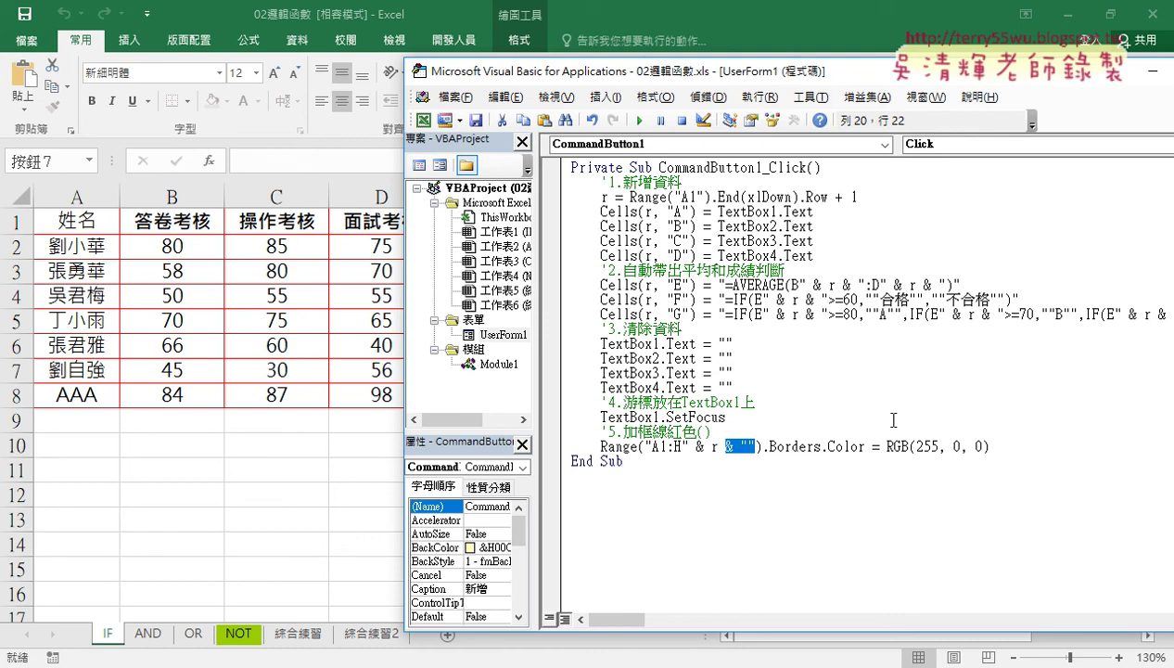
pyautogui.press('BackSpace')
pyautogui.press('BackSpace')
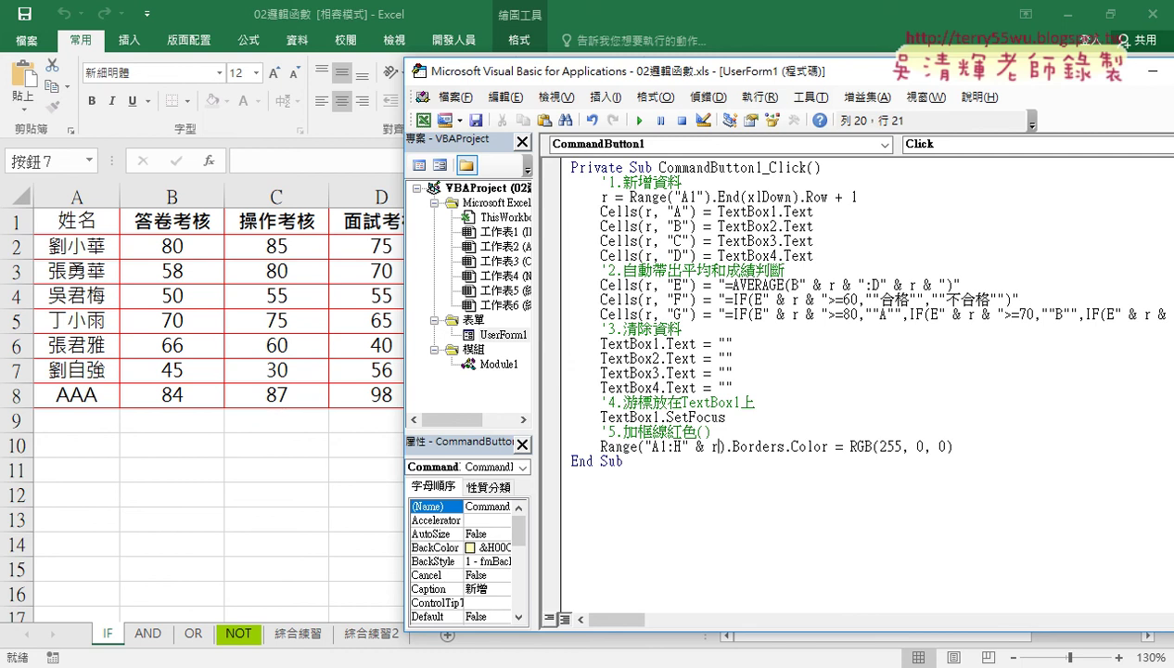
pyautogui.write('&""')
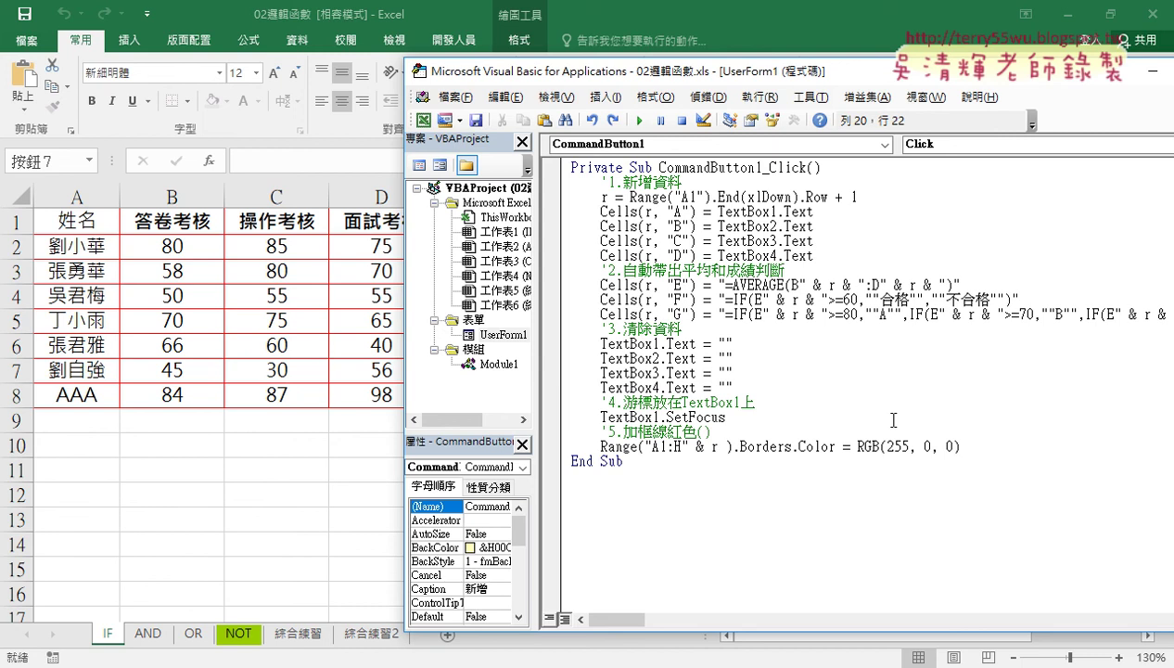
pyautogui.press('Left')
pyautogui.press('BackSpace')
pyautogui.press('Left')
pyautogui.press('BackSpace')
pyautogui.hotkey('ctrl', 'z')
pyautogui.hotkey('ctrl', 'z')
pyautogui.hotkey('ctrl', 'z')
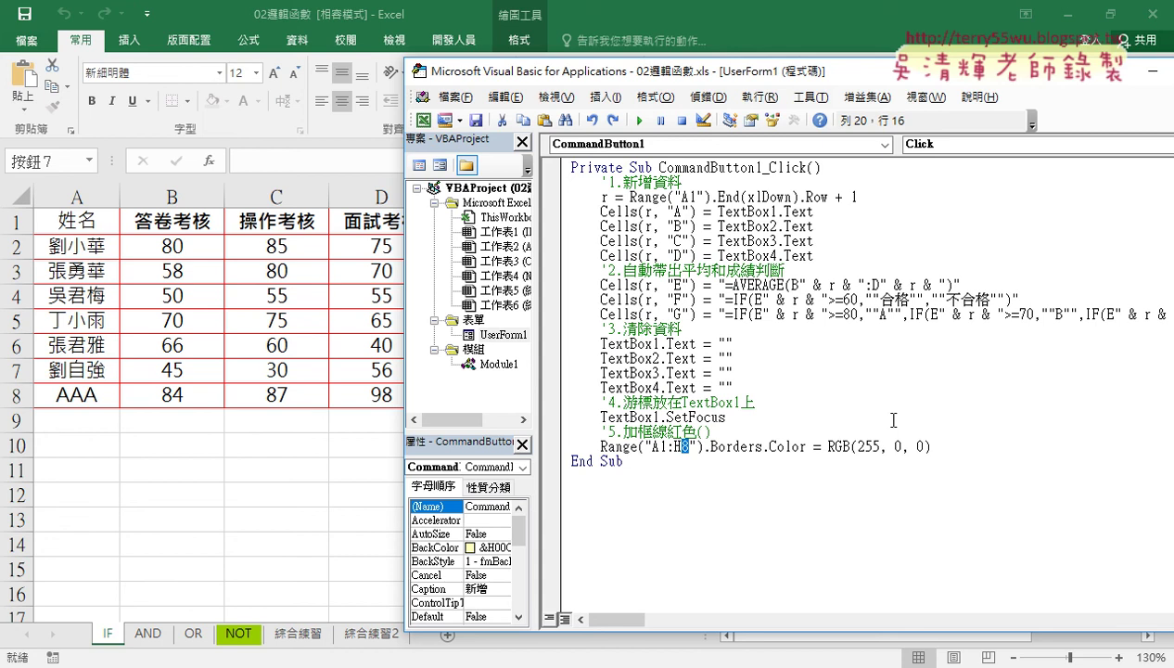
# Step: Edit the Range line from "A1:H8" to "A1:H" & r
pyautogui.moveTo(646, 446); pyautogui.dragTo(690, 449)
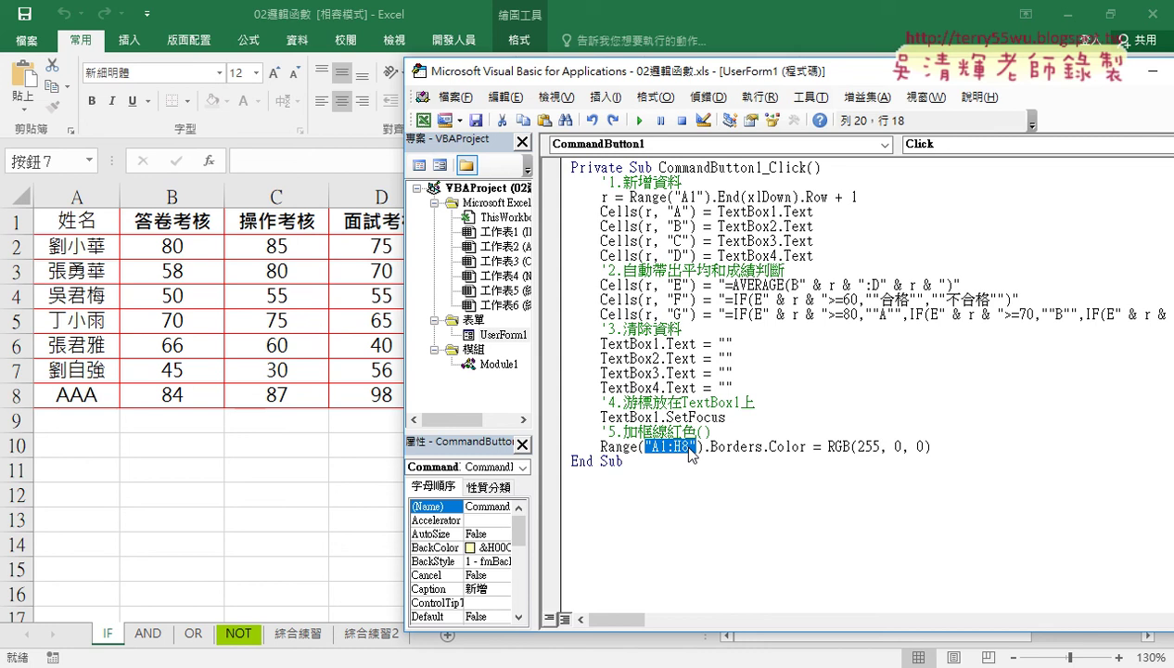
pyautogui.click(689, 448)
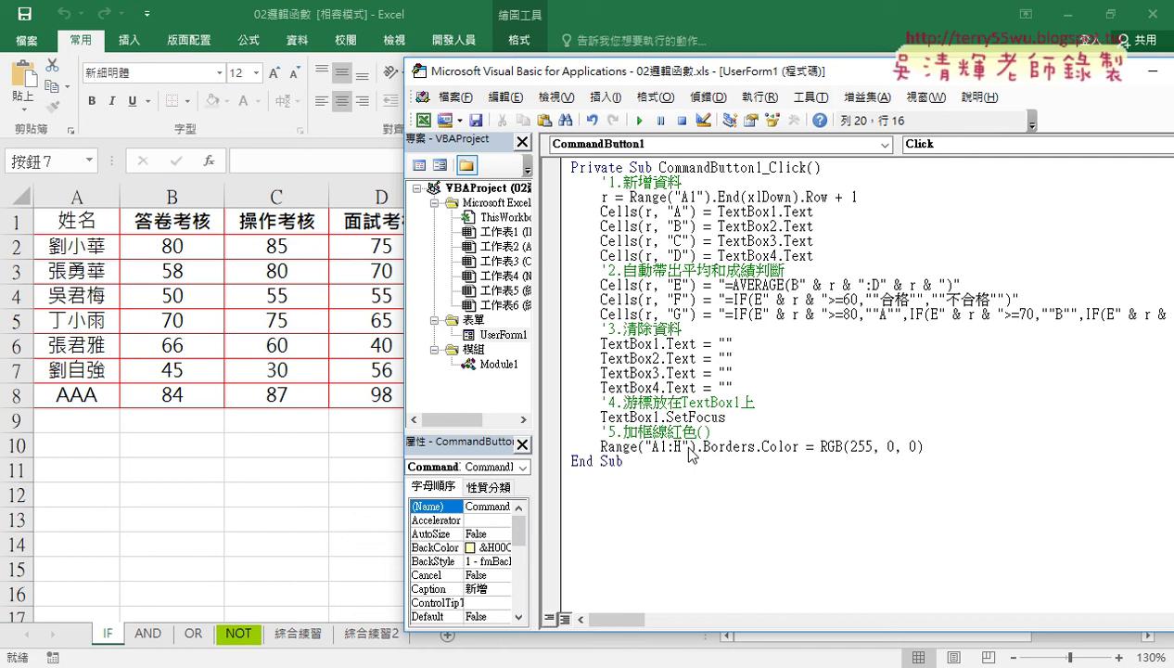
pyautogui.press('Delete')
pyautogui.press('Right')
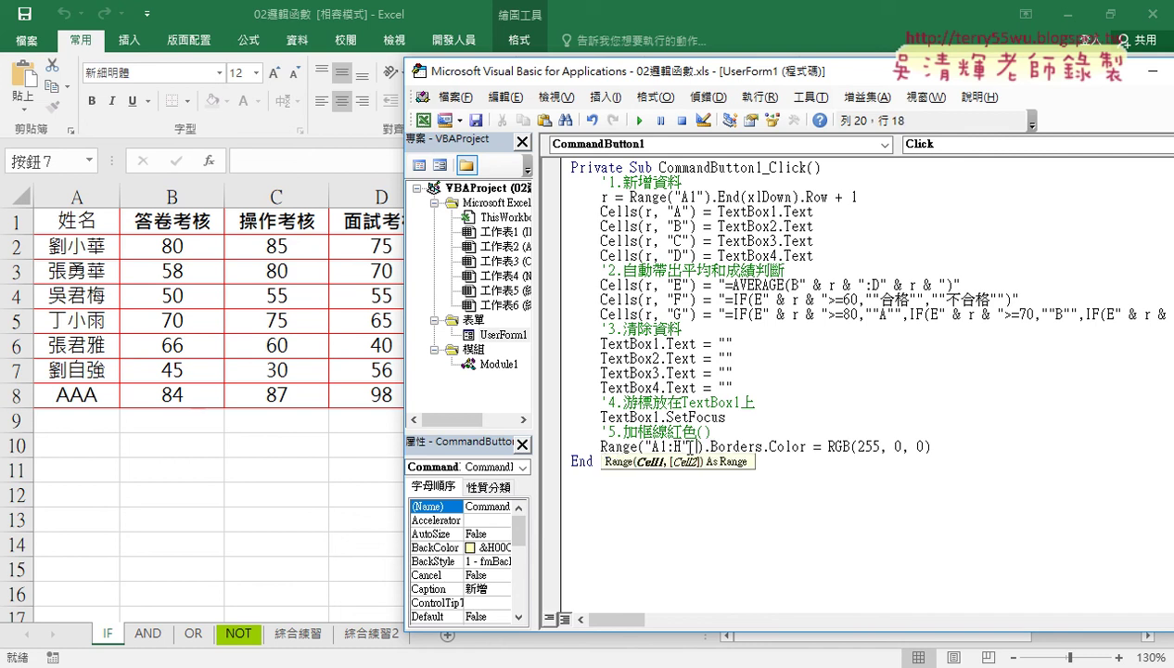
pyautogui.write('& r')
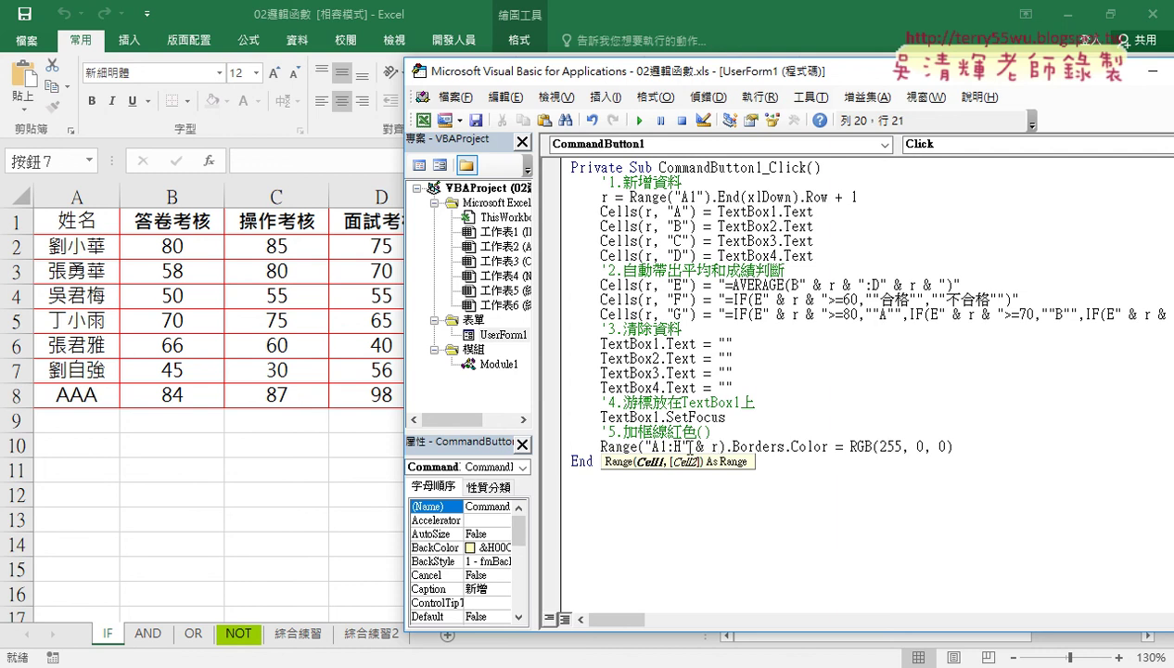
pyautogui.moveTo(717, 448); pyautogui.dragTo(682, 447)
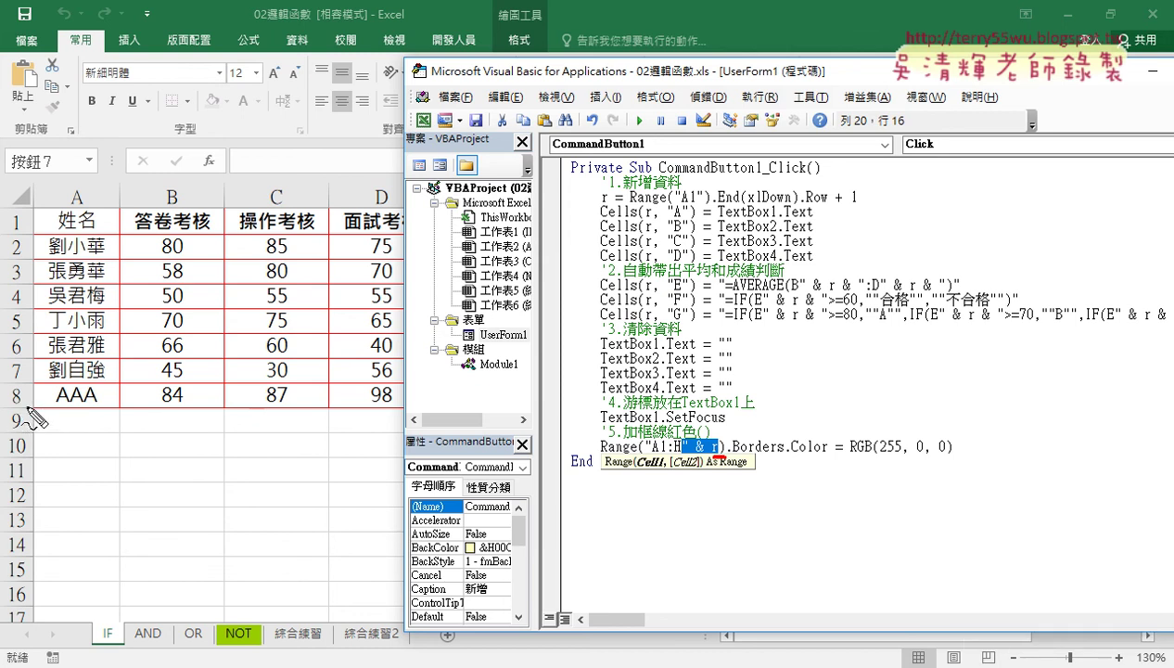
# Step: Annotate the r references in the code and highlight the '5.加框線紅色 red-border step
pyautogui.moveTo(839, 330); pyautogui.dragTo(824, 381)
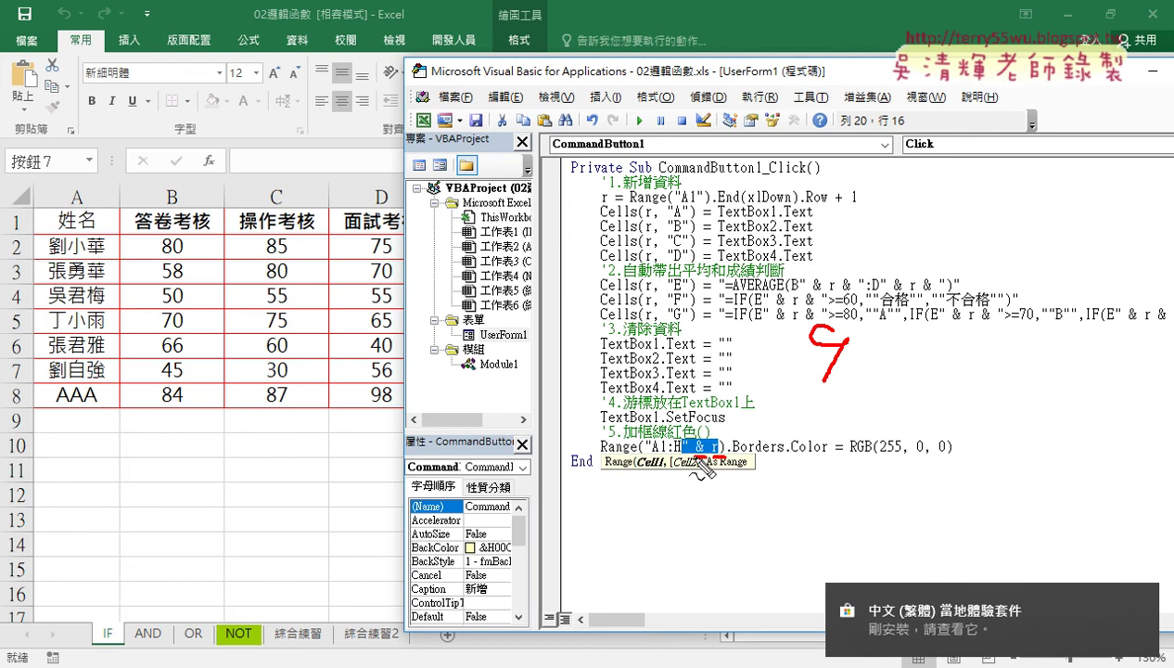
pyautogui.moveTo(797, 295); pyautogui.dragTo(799, 328)
pyautogui.moveTo(862, 289); pyautogui.dragTo(864, 328)
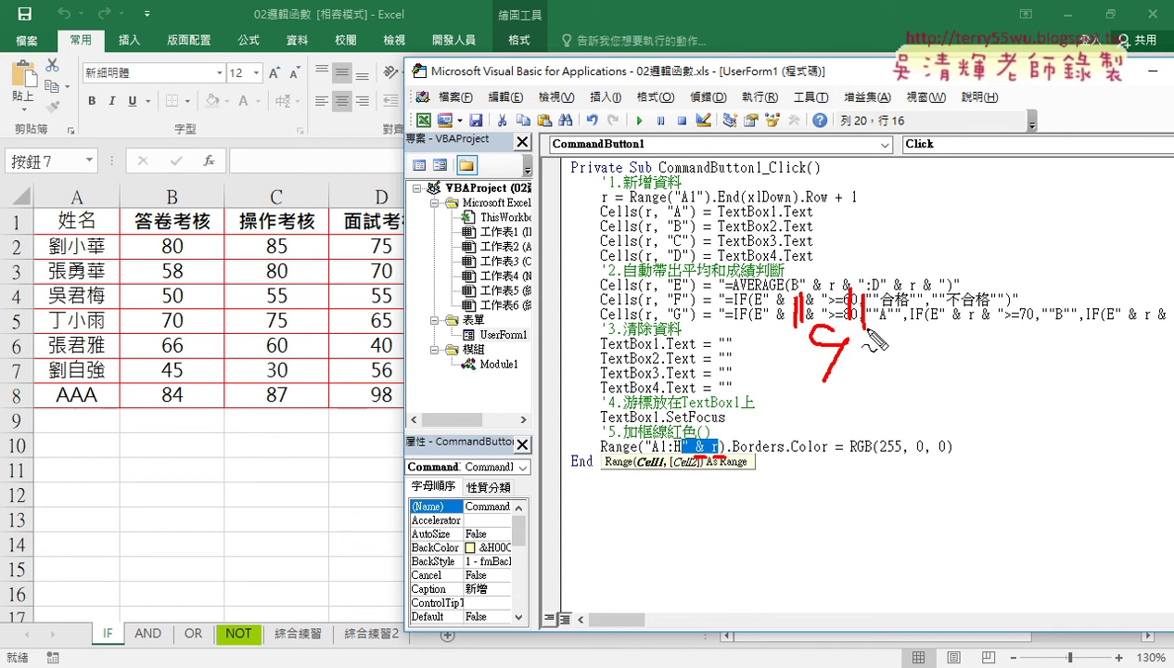
pyautogui.press('Escape')
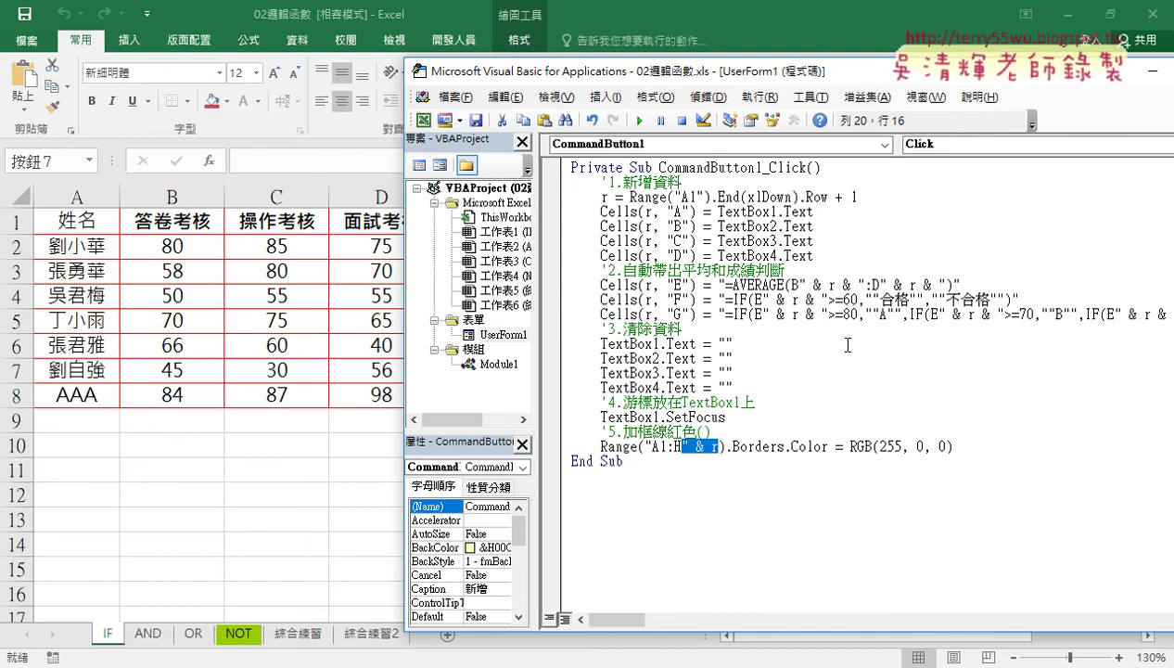
pyautogui.moveTo(599, 431); pyautogui.dragTo(972, 448)
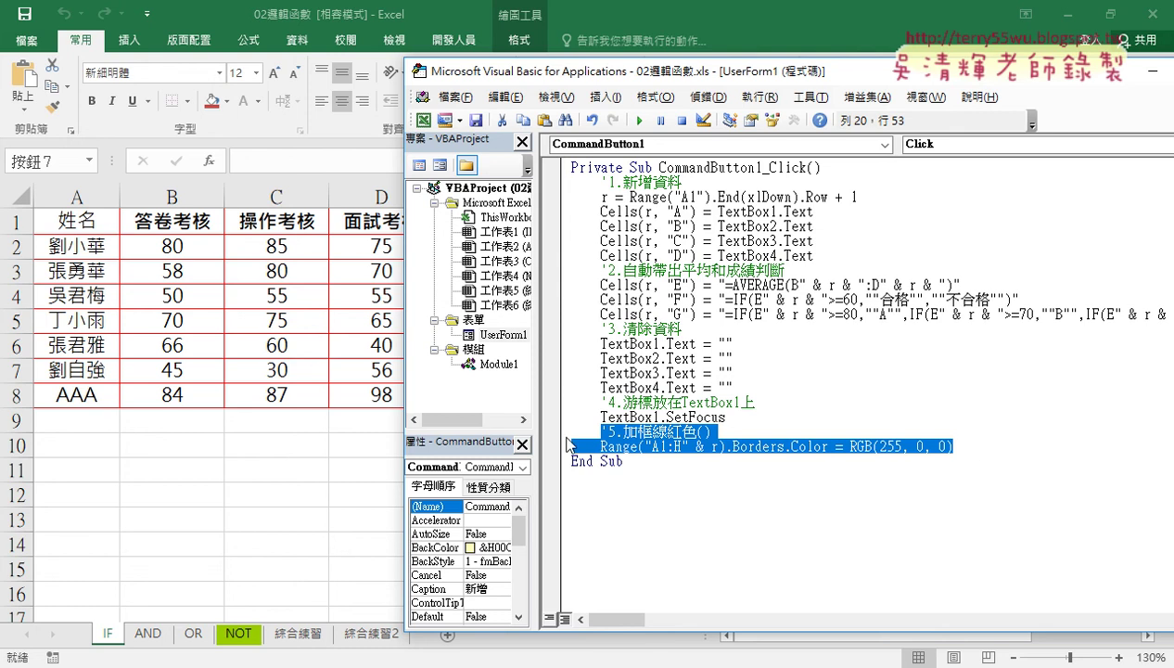
# Step: Run the form and add BBB with scores 85, 87 and 84 to row 9
pyautogui.click(640, 120)
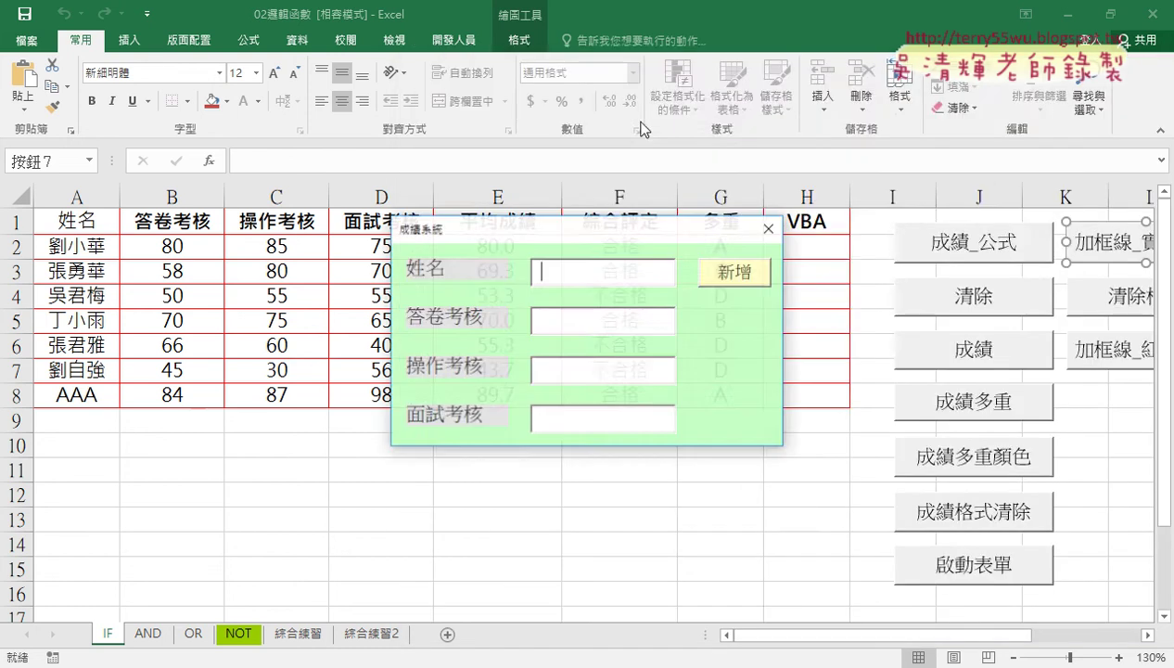
pyautogui.moveTo(598, 231); pyautogui.dragTo(844, 93)
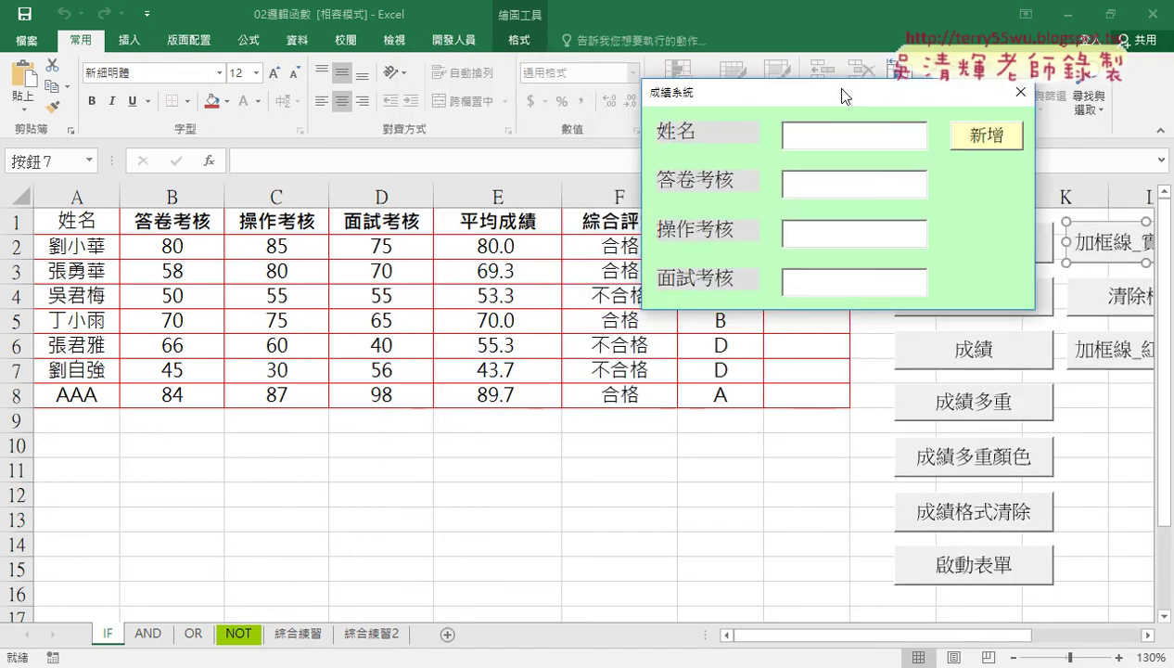
pyautogui.write('B')
pyautogui.write('BB')
pyautogui.press('Tab')
pyautogui.write('85')
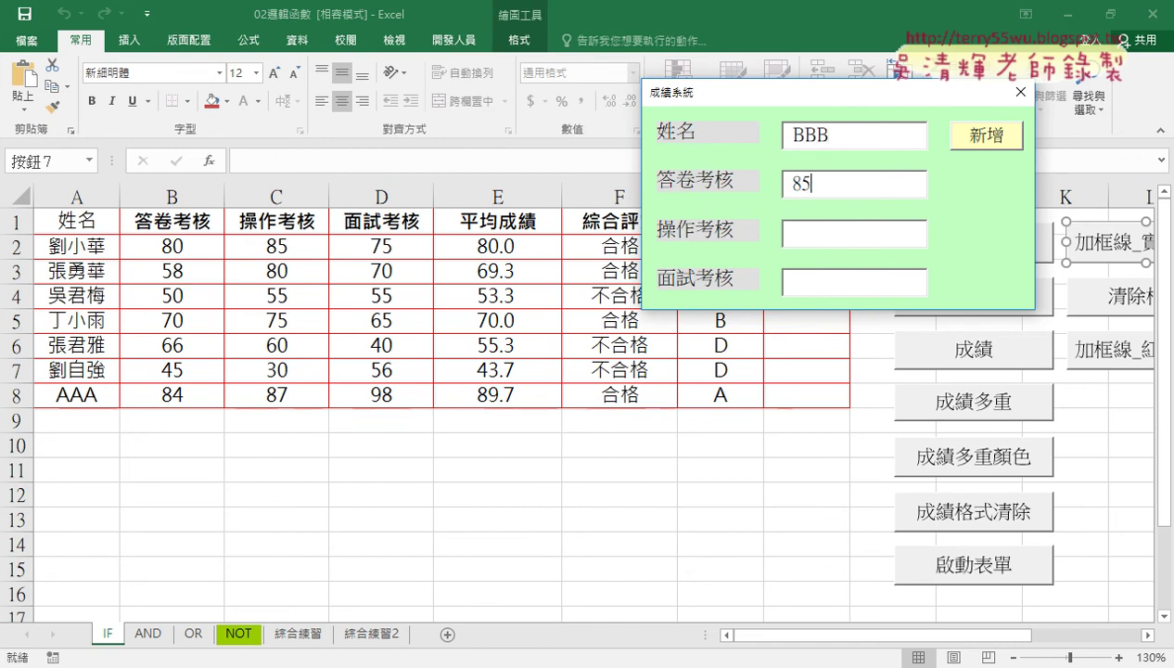
pyautogui.press('Tab')
pyautogui.write('87')
pyautogui.press('Tab')
pyautogui.write('84')
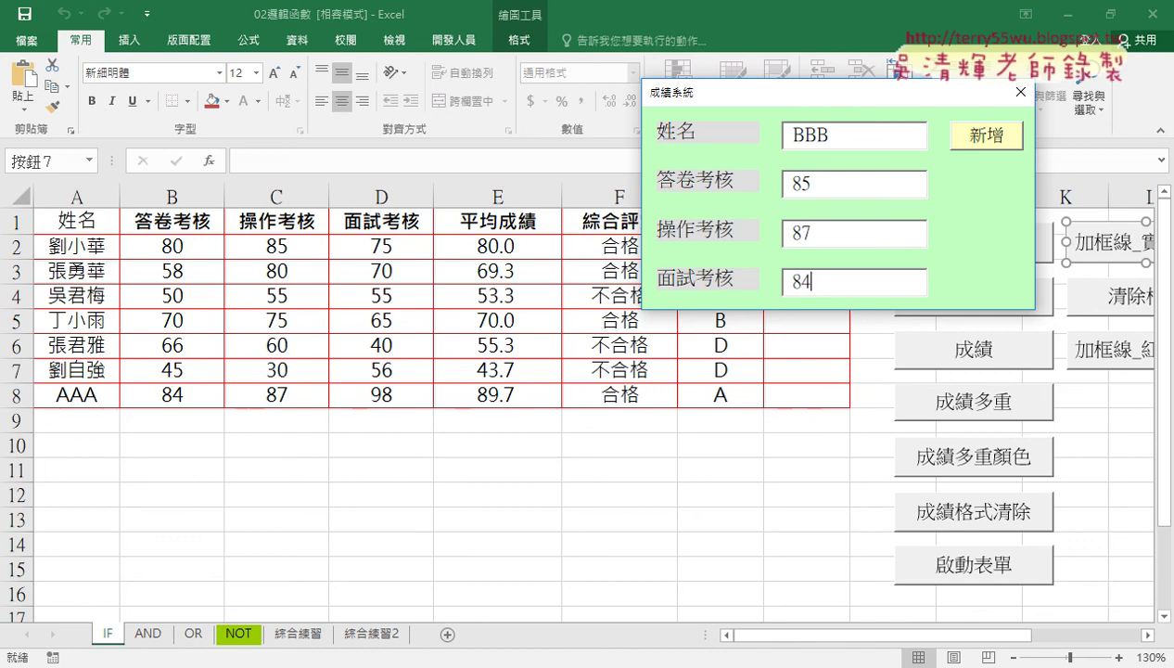
pyautogui.press('Tab')
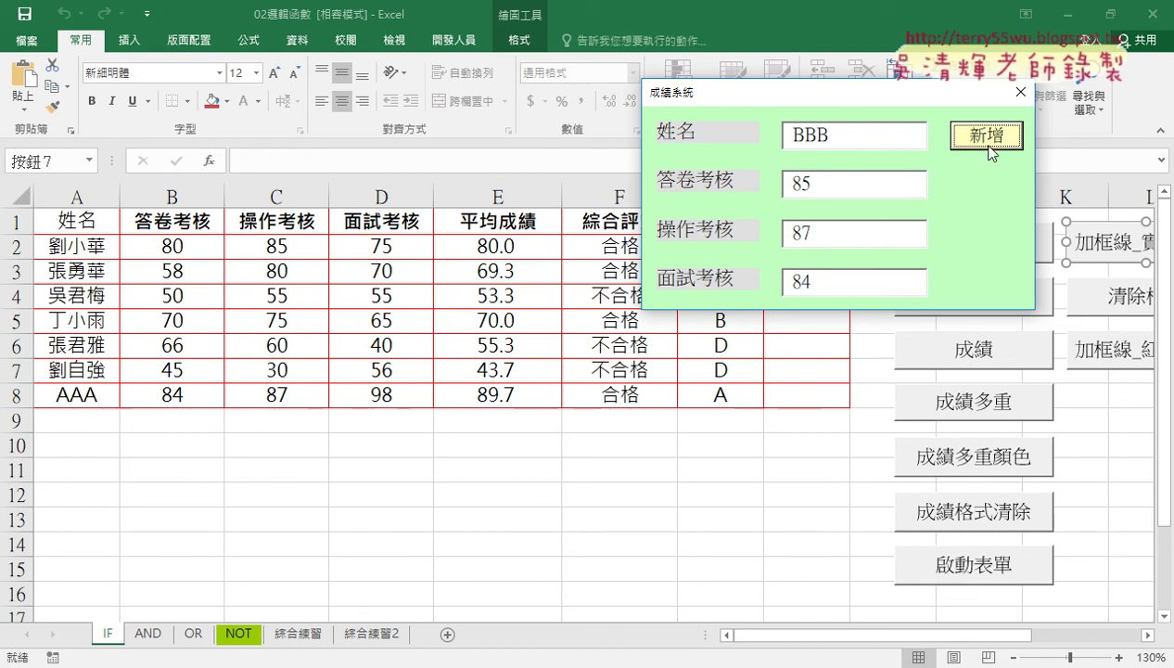
pyautogui.click(989, 138)
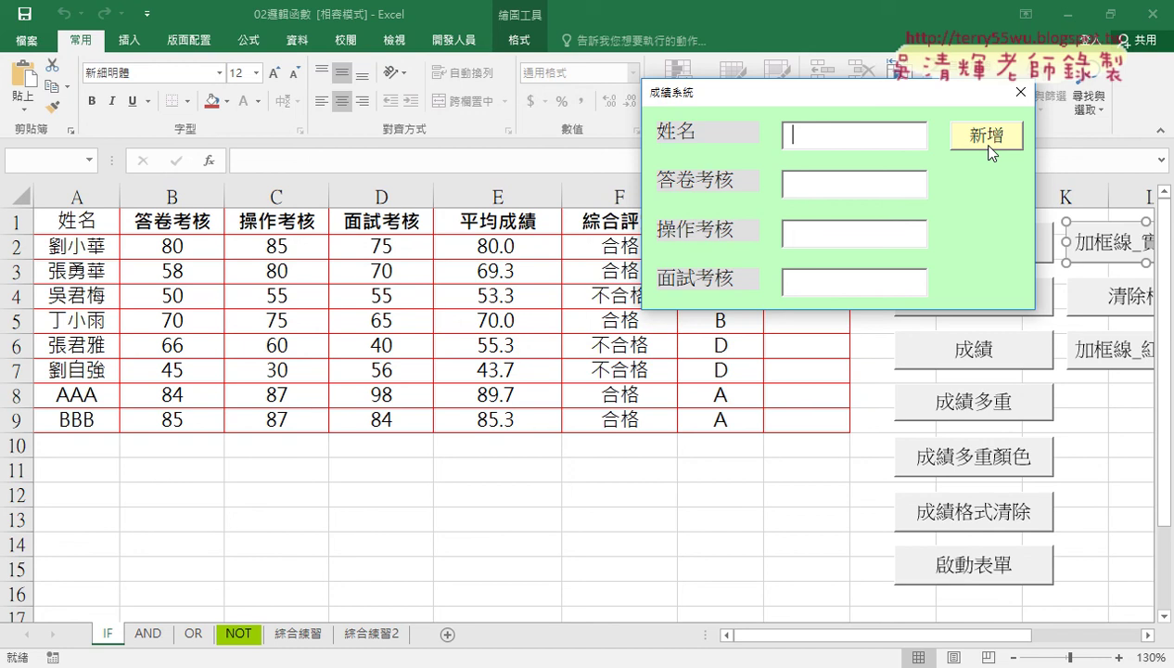
# Step: Enter CCC in the form and step through its empty score fields
pyautogui.write('CCC')
pyautogui.click(833, 193)
pyautogui.click(799, 229)
pyautogui.click(800, 277)
# Step: Add a CCC record with blank scores, then a DDD record with letter scores AA, CC and SS
pyautogui.click(983, 140)
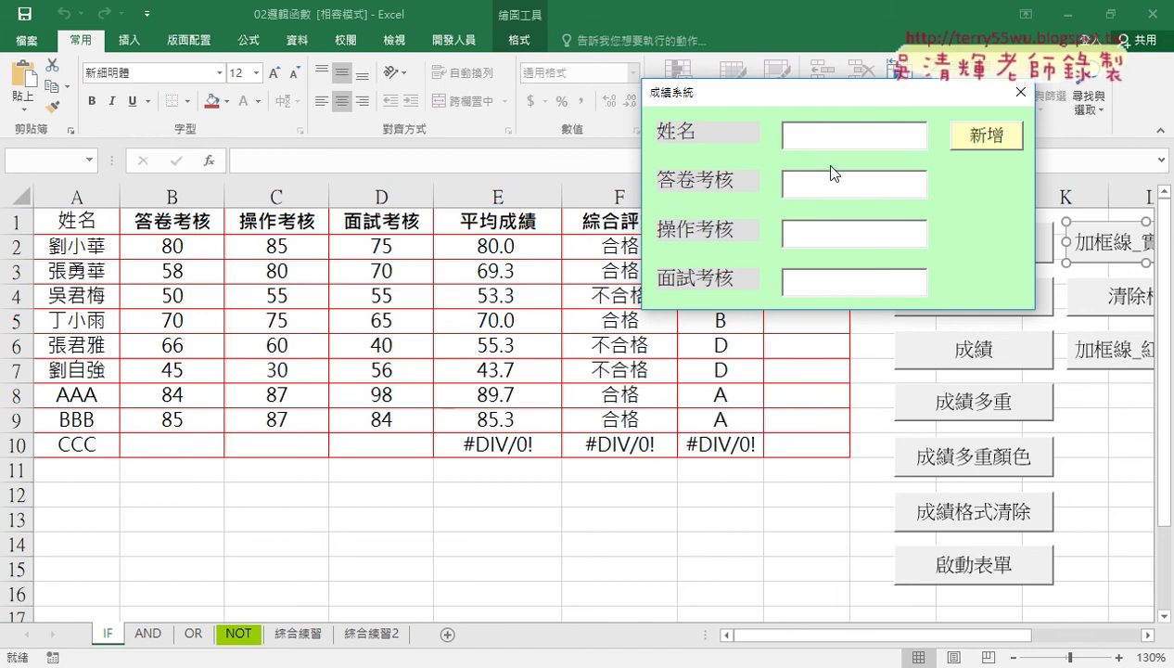
pyautogui.write('DD')
pyautogui.write('D')
pyautogui.write('A')
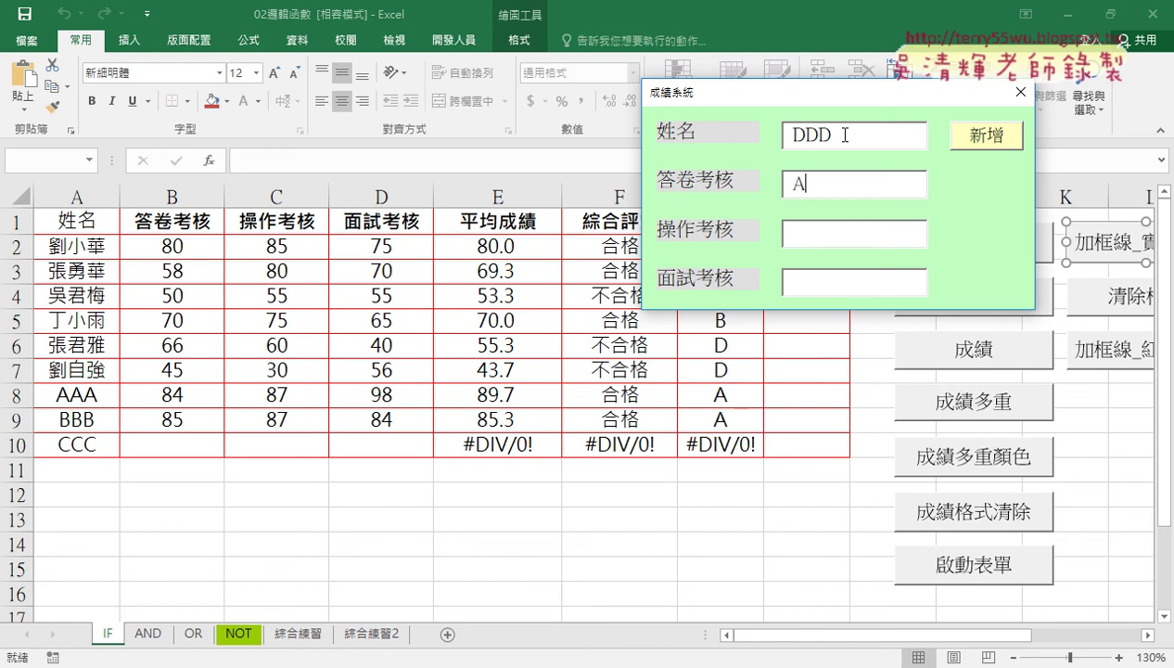
pyautogui.write('A')
pyautogui.press('Tab')
pyautogui.write('CC')
pyautogui.press('Tab')
pyautogui.write('S')
pyautogui.write('S')
pyautogui.click(981, 141)
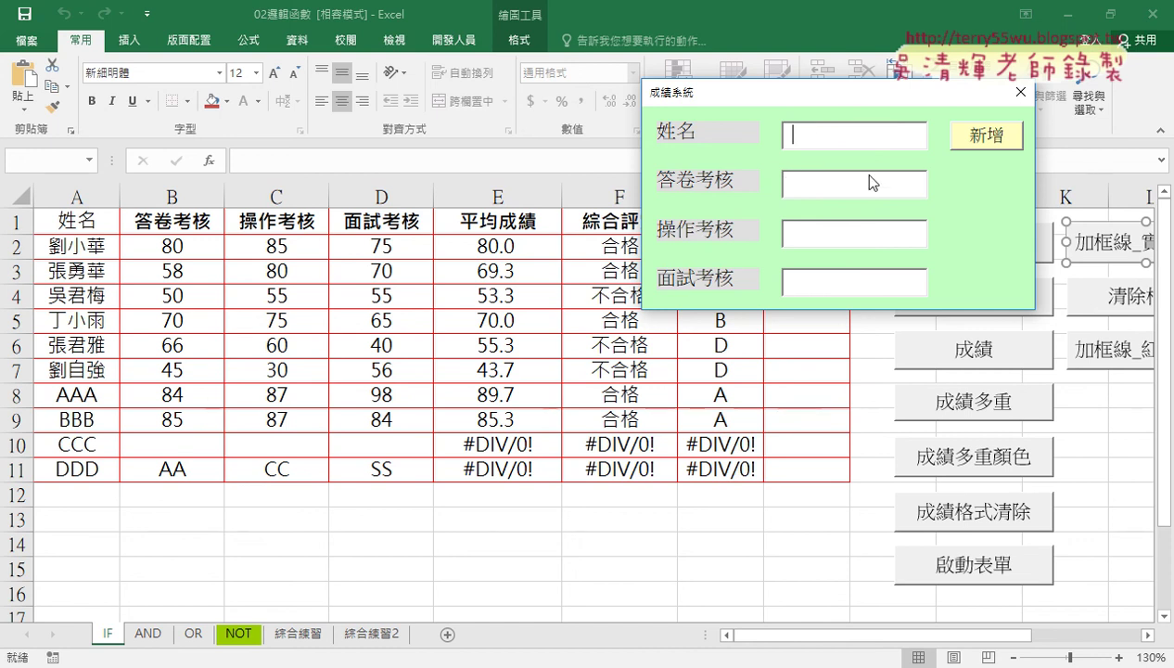
# Step: Close the grade-entry form and clear the contents of rows 10–11
pyautogui.click(1019, 97)
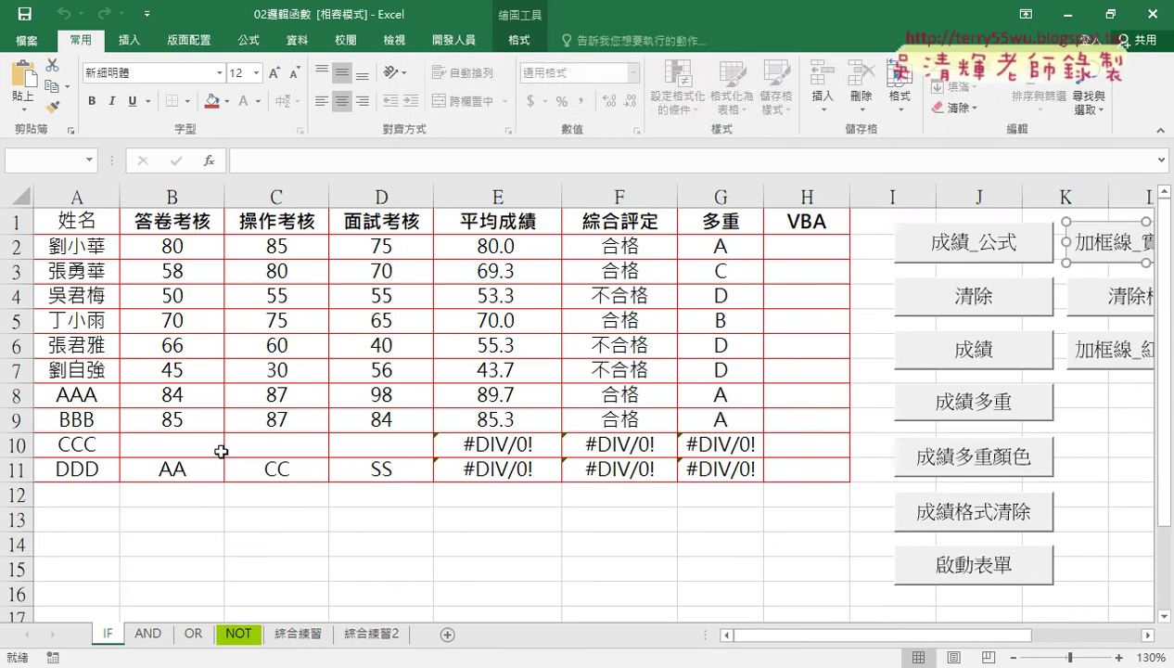
pyautogui.moveTo(26, 446); pyautogui.dragTo(26, 470)
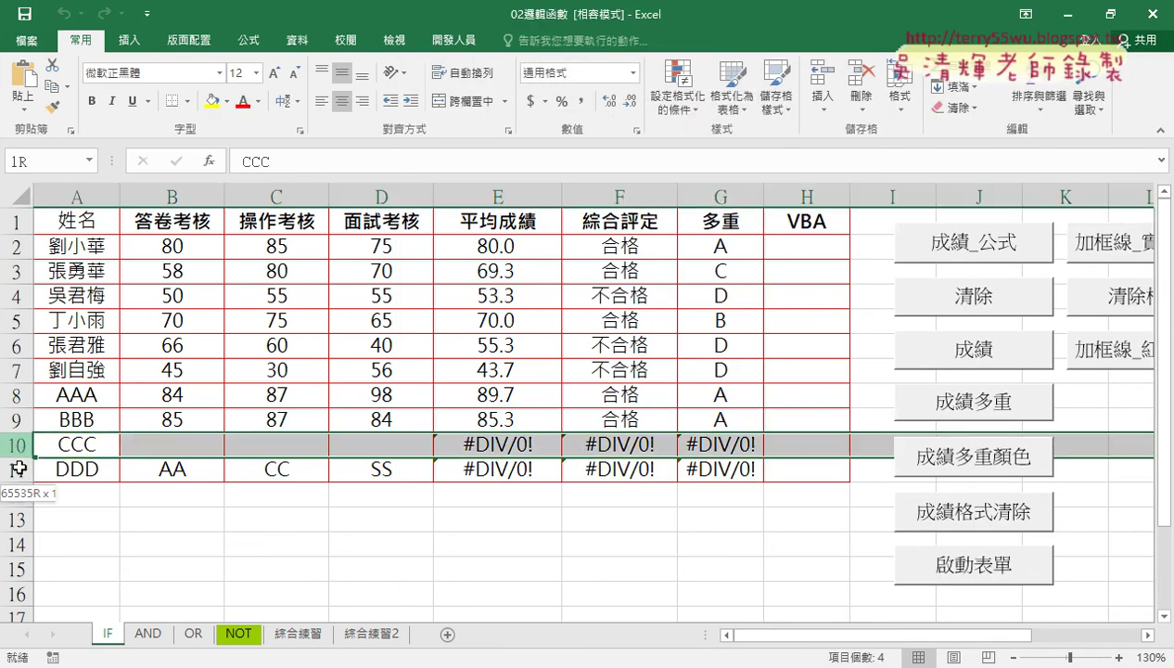
pyautogui.rightClick(186, 468)
pyautogui.click(246, 357)
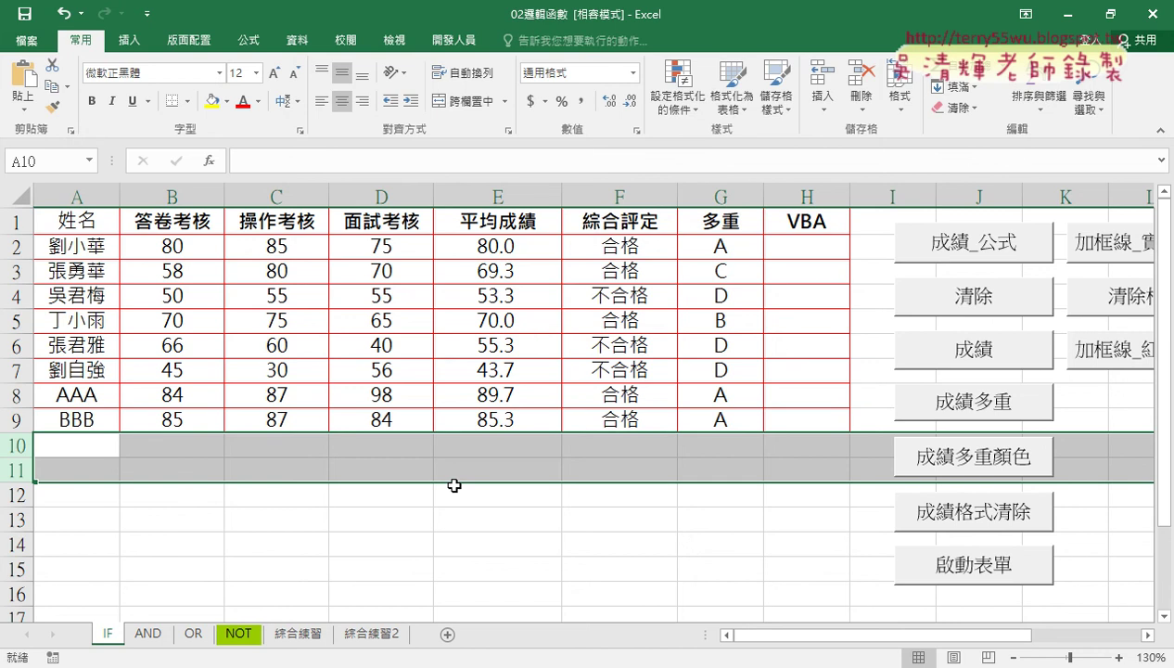
# Step: In the Google Docs notes, highlight the three input-error cases: 未輸入資料, 非數字資料 and out-of-range scores
pyautogui.click(297, 593)
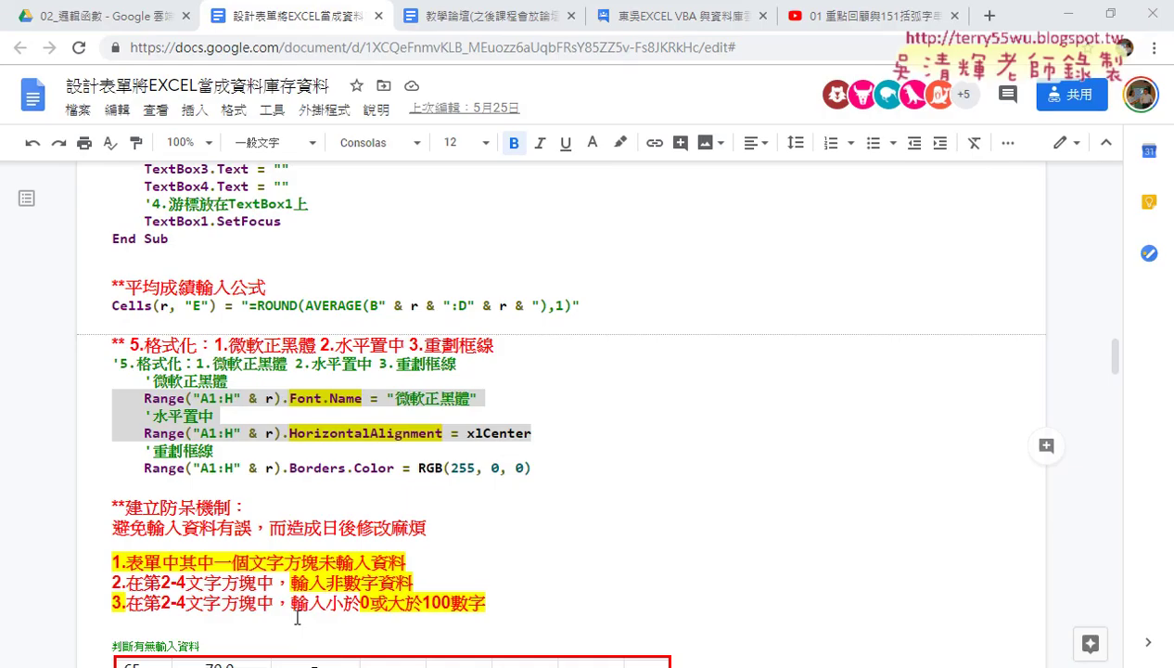
pyautogui.scroll(-3, 586, 369)
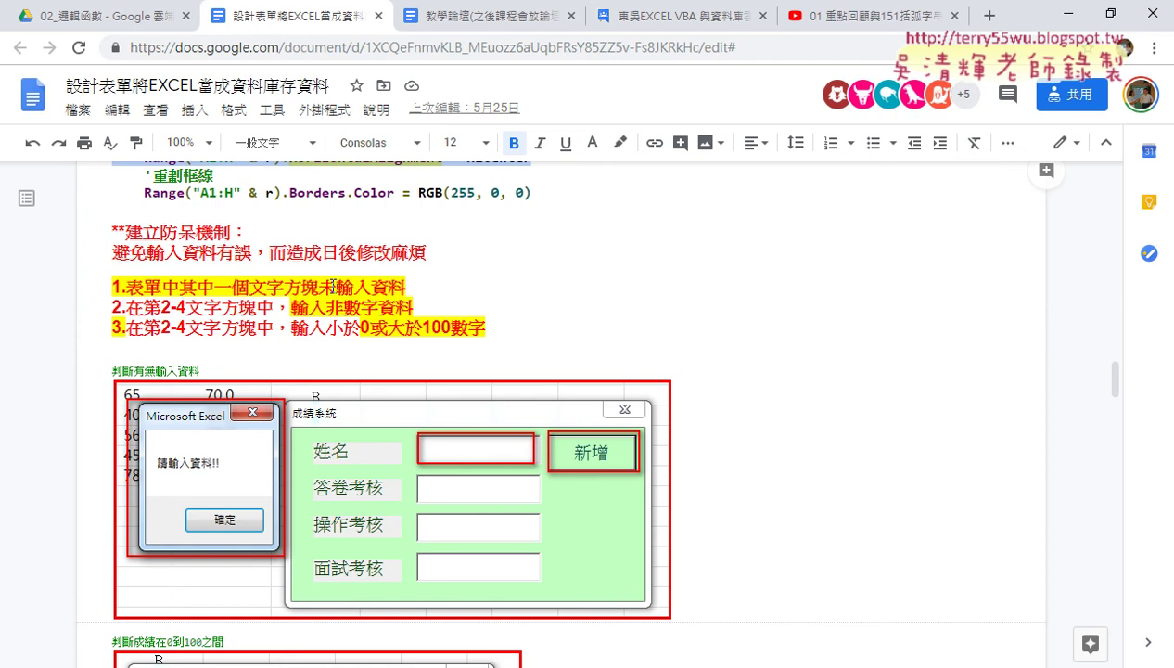
pyautogui.moveTo(321, 288); pyautogui.dragTo(397, 288)
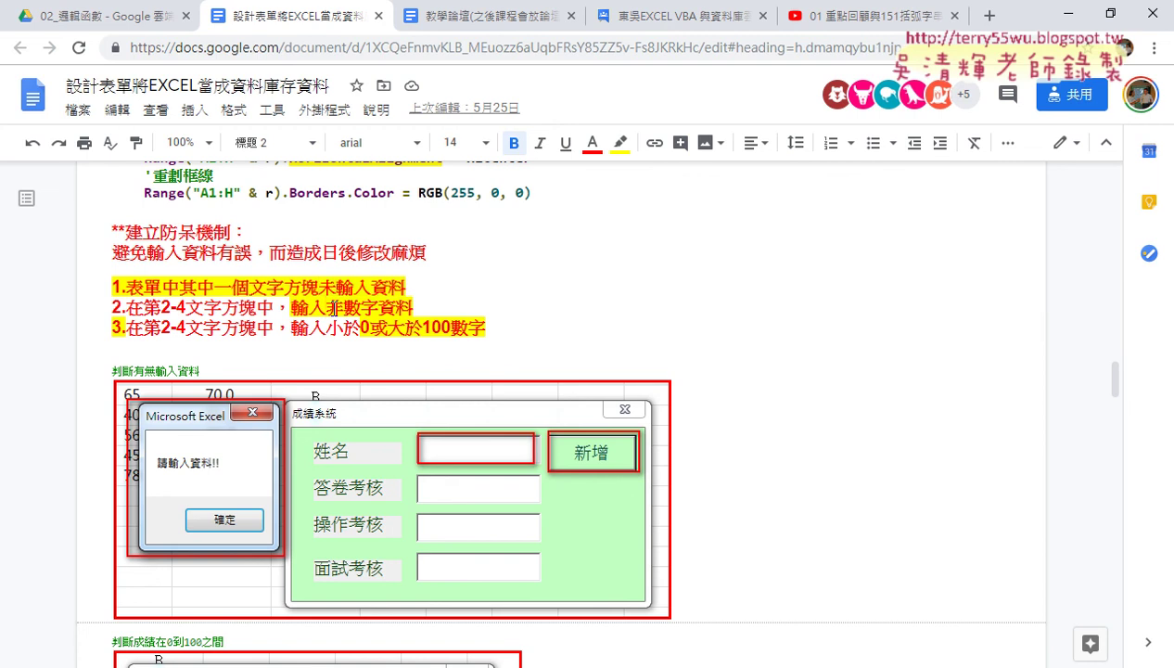
pyautogui.moveTo(324, 309); pyautogui.dragTo(410, 312)
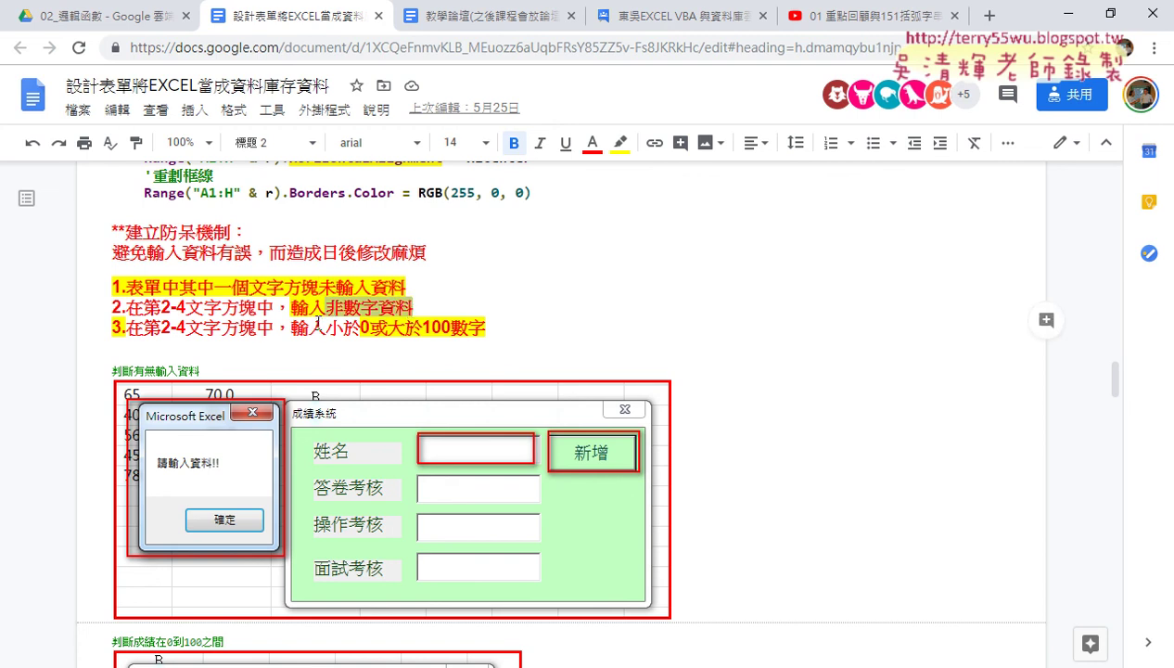
pyautogui.moveTo(325, 329); pyautogui.dragTo(487, 331)
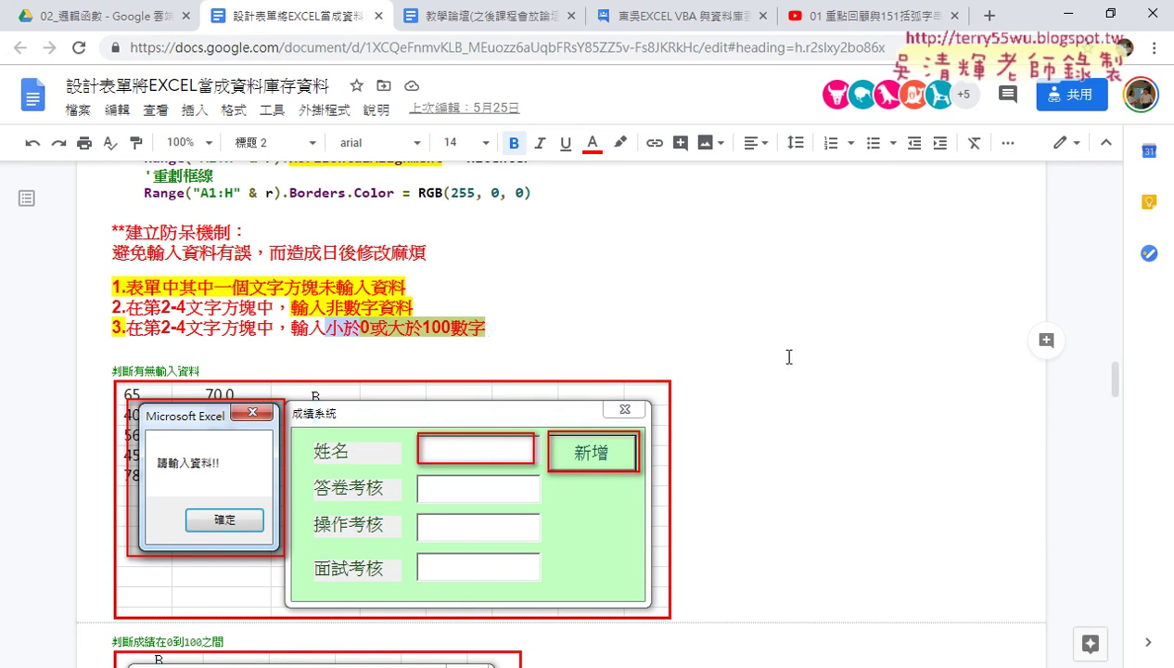
# Step: Scroll down to the CommandButton1_Click code that checks TextBox1–4 for empty entries
pyautogui.scroll(-3, 784, 355)
pyautogui.scroll(-2, 786, 355)
pyautogui.scroll(-2, 789, 356)
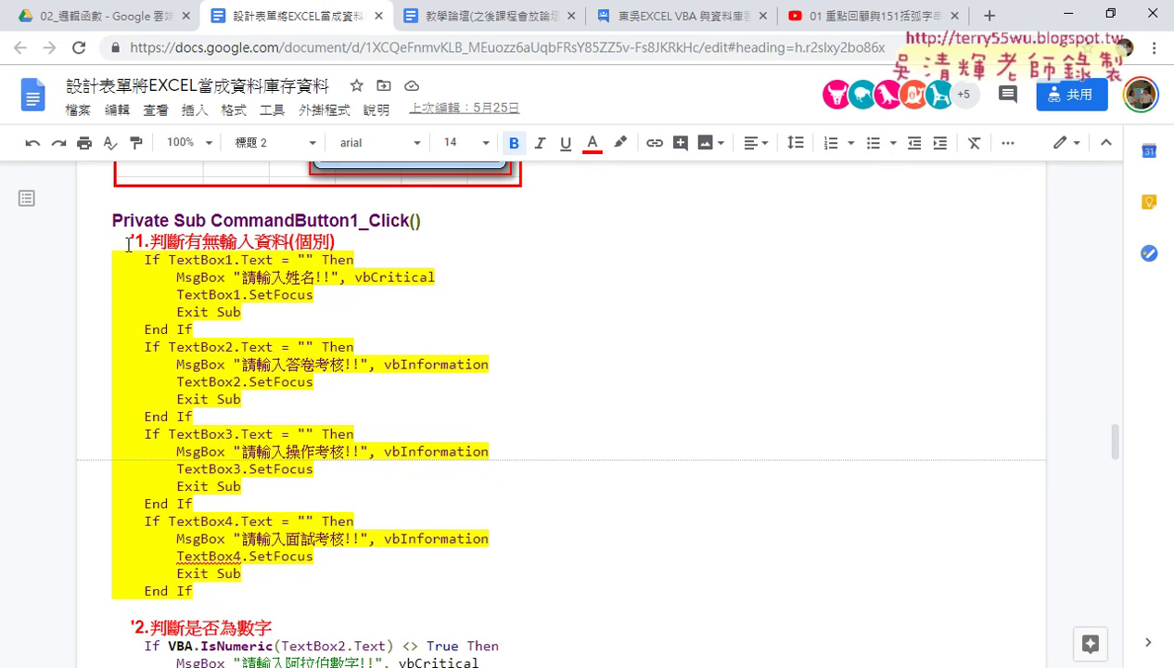
# Step: Scroll past the 0–100 score checks to the TextBox4_KeyDown code and highlight ENTER in its heading
pyautogui.scroll(-2, 163, 308)
pyautogui.scroll(-2, 177, 416)
pyautogui.scroll(-3, 181, 418)
pyautogui.scroll(-2, 185, 427)
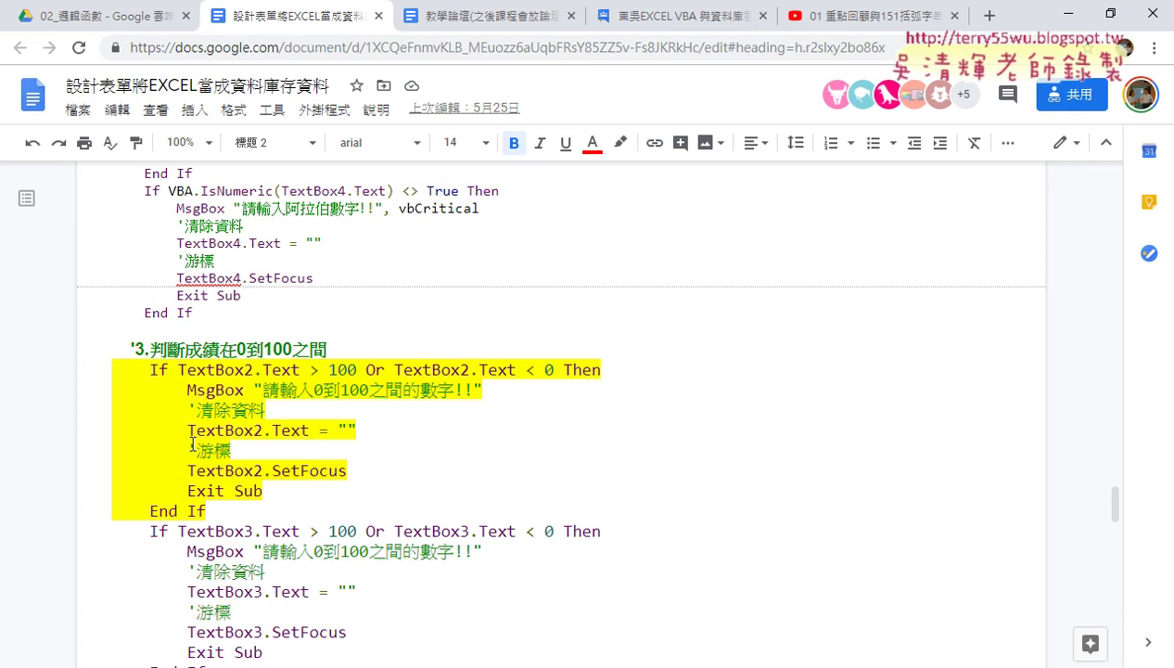
pyautogui.scroll(-5, 246, 511)
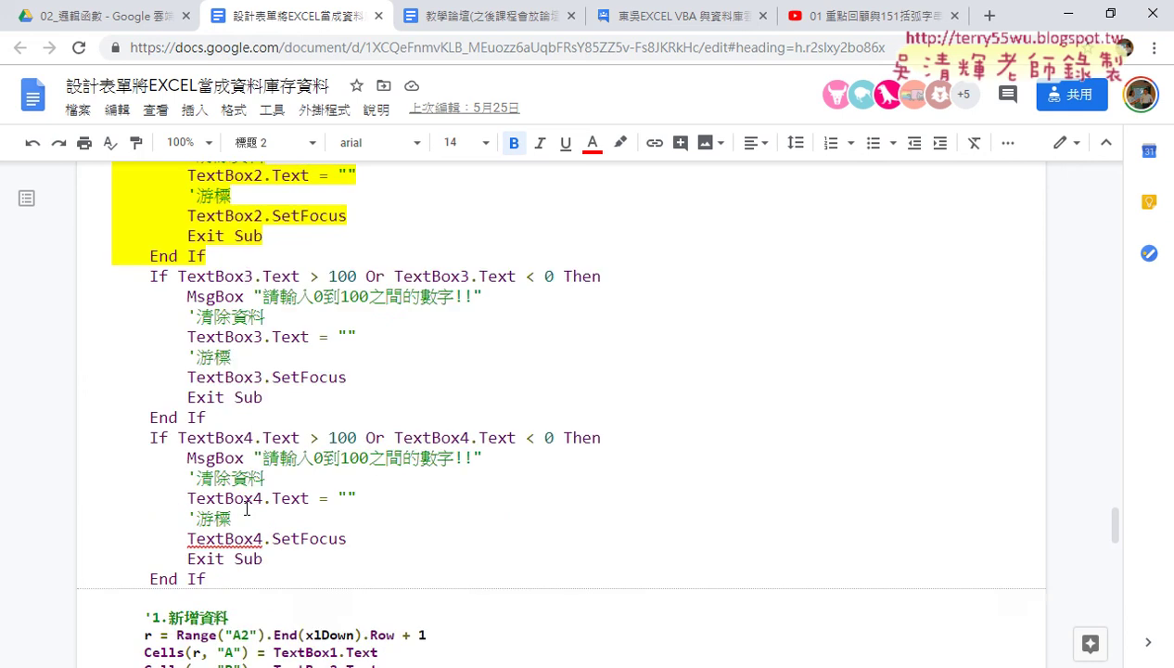
pyautogui.scroll(-2, 247, 504)
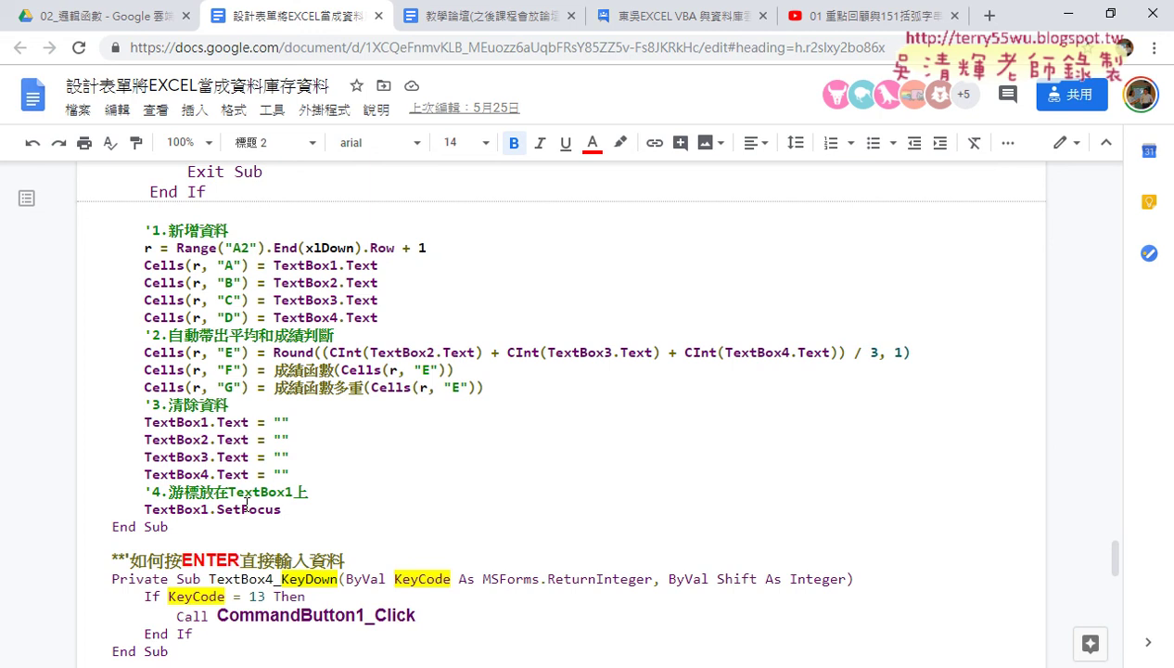
pyautogui.moveTo(180, 560); pyautogui.dragTo(239, 560)
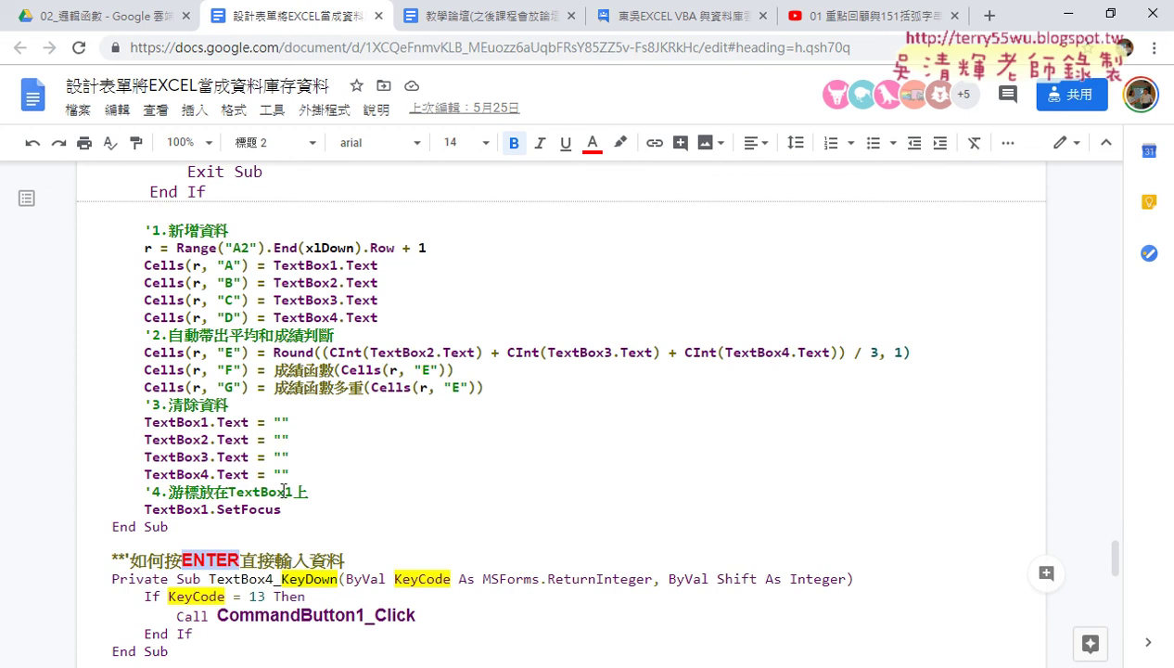
# Step: Scroll back up to 5.格式化 and highlight the Font.Name, font and HorizontalAlignment code lines
pyautogui.scroll(10, 279, 482)
pyautogui.scroll(3, 288, 494)
pyautogui.scroll(3, 287, 494)
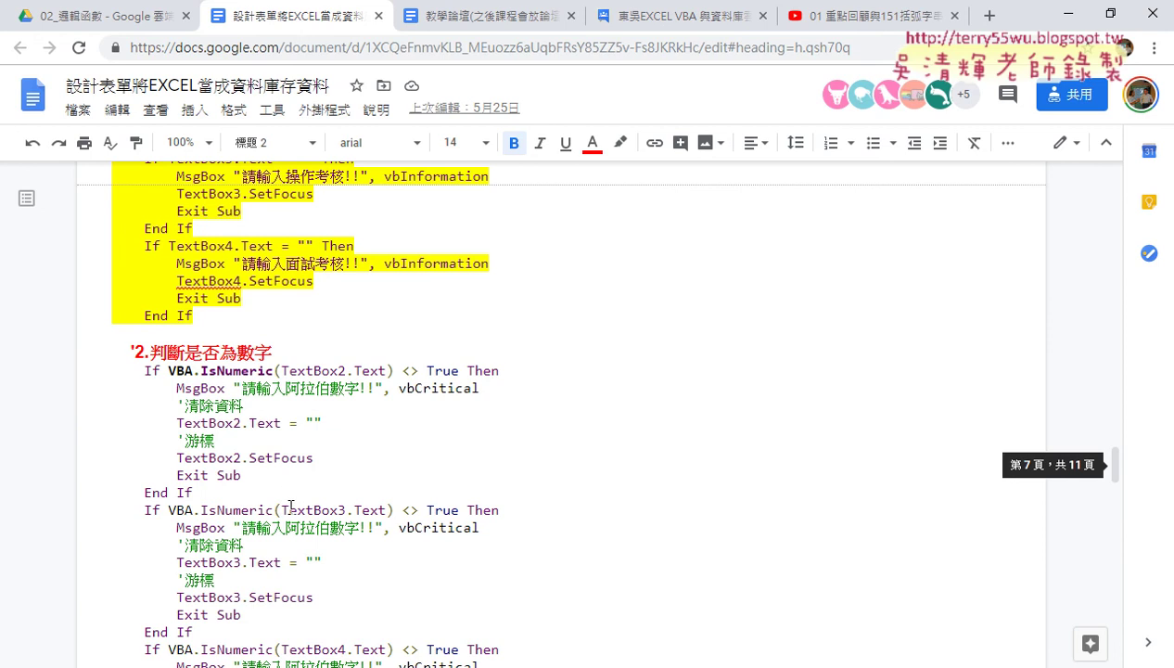
pyautogui.scroll(3, 290, 500)
pyautogui.scroll(3, 291, 507)
pyautogui.scroll(3, 290, 505)
pyautogui.scroll(3, 291, 505)
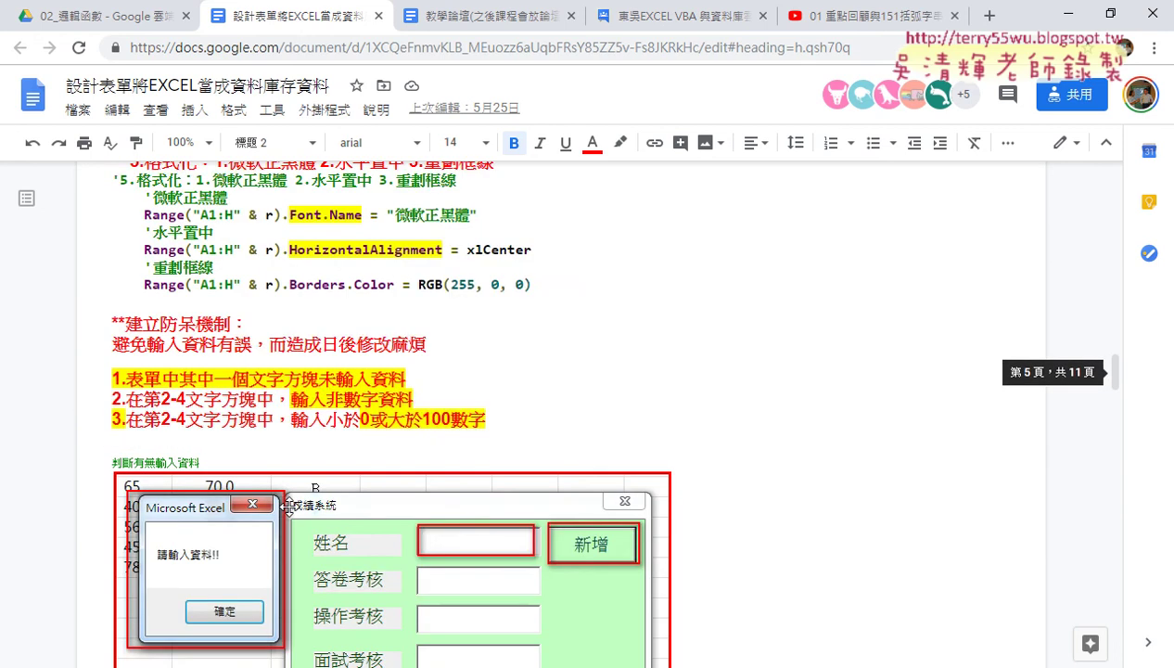
pyautogui.scroll(3, 289, 502)
pyautogui.moveTo(136, 397); pyautogui.dragTo(486, 399)
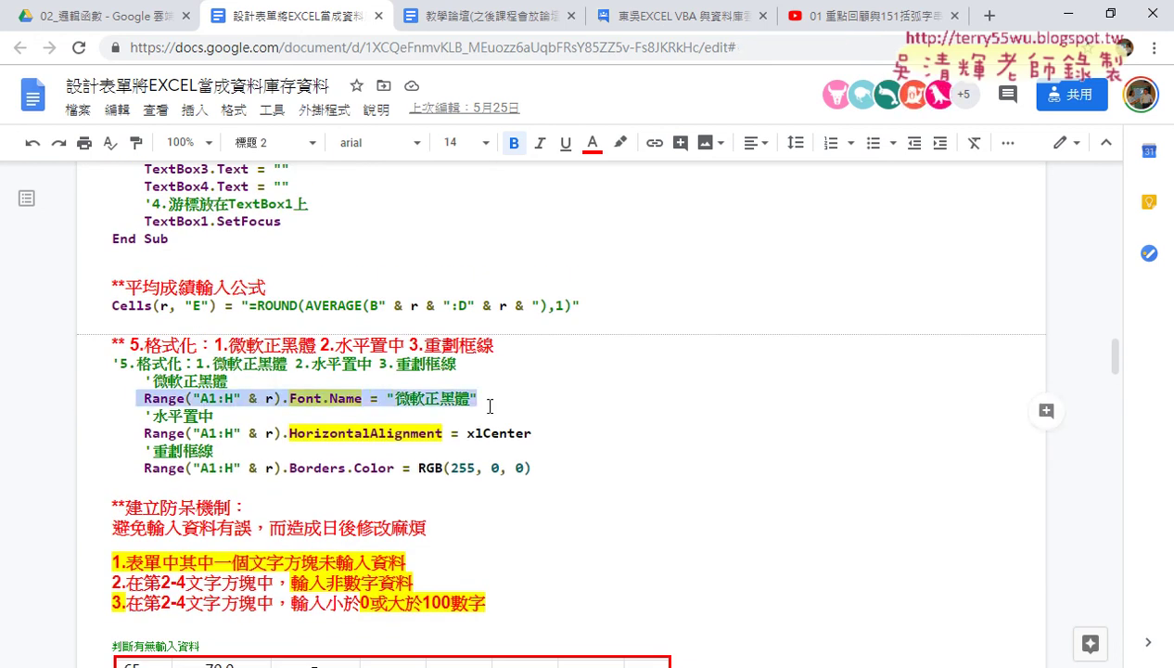
pyautogui.moveTo(541, 430); pyautogui.dragTo(65, 393)
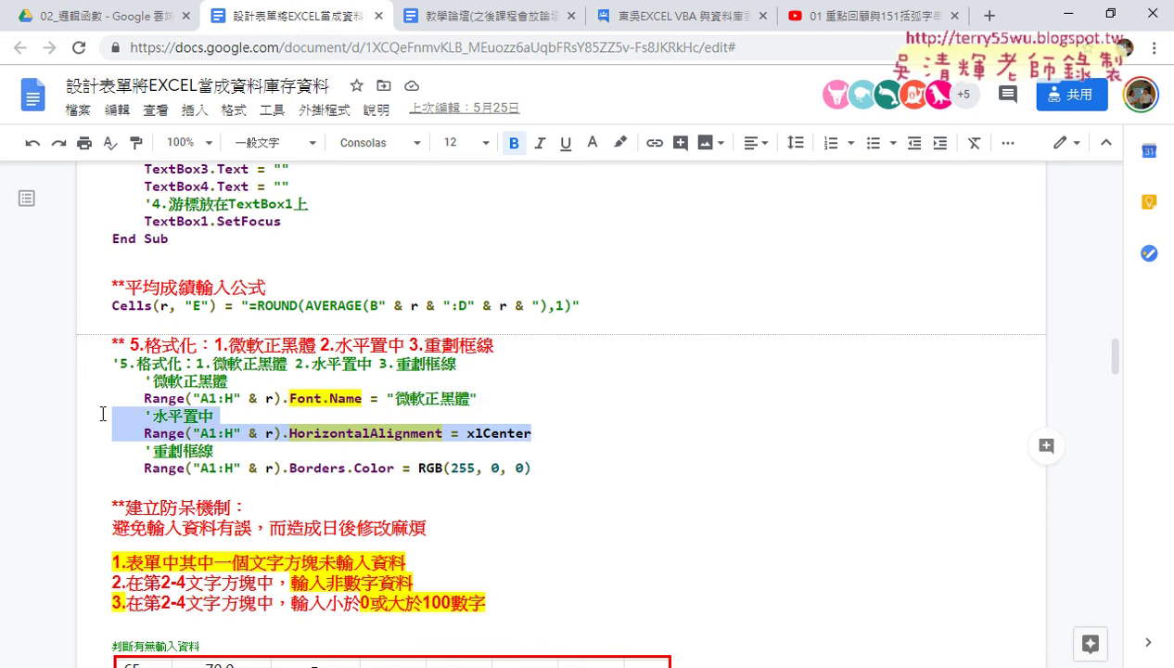